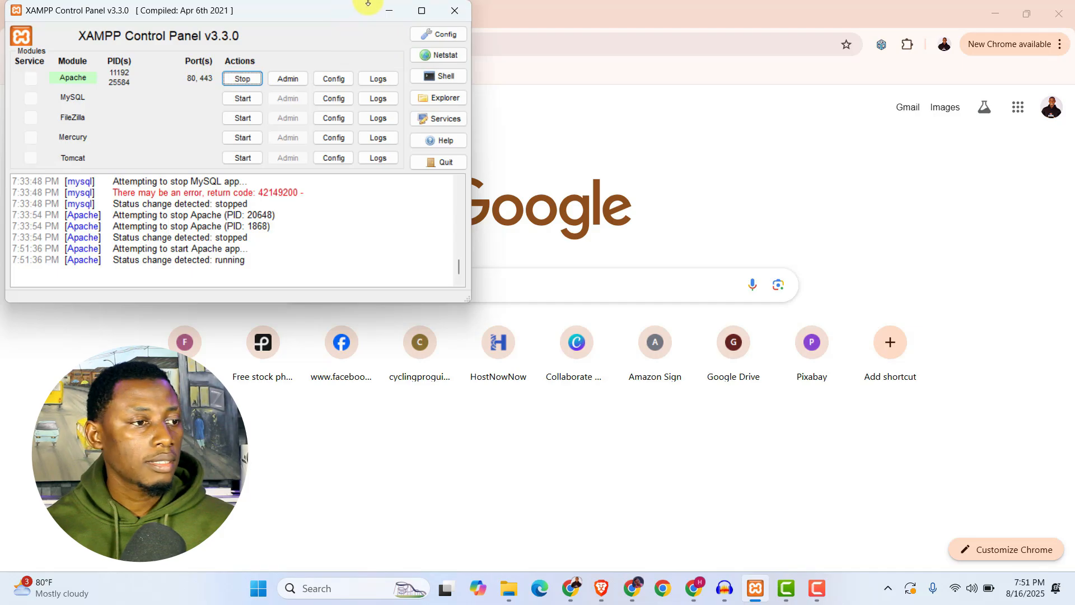
Minimize the XAMPP Control Panel and open the localhost dashboard in Chrome.
left_click(391, 14)
left_click(387, 43)
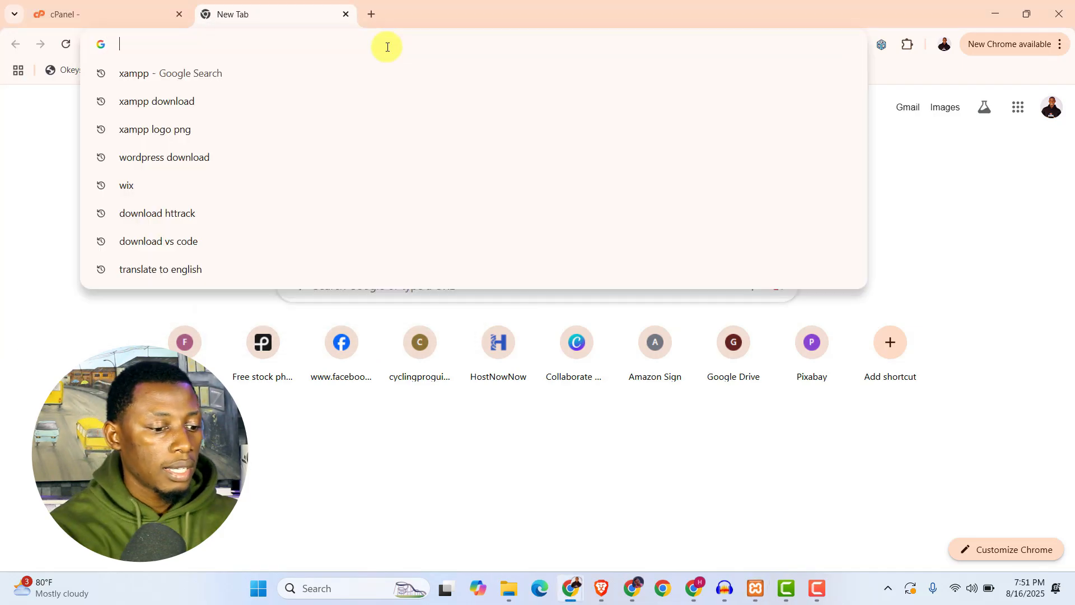
type("loca")
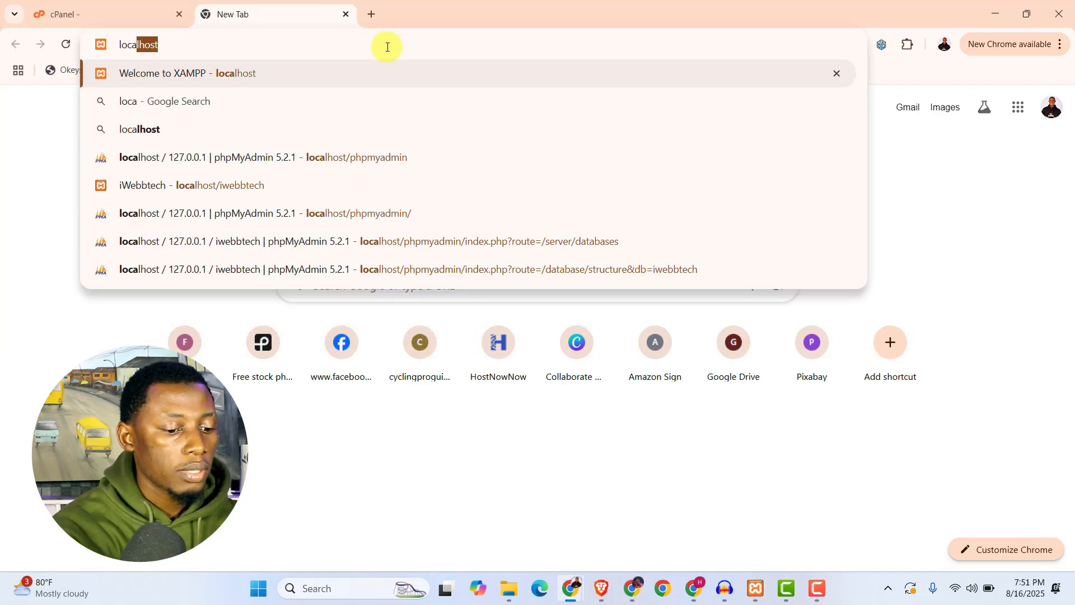
type("lhost")
key("Return")
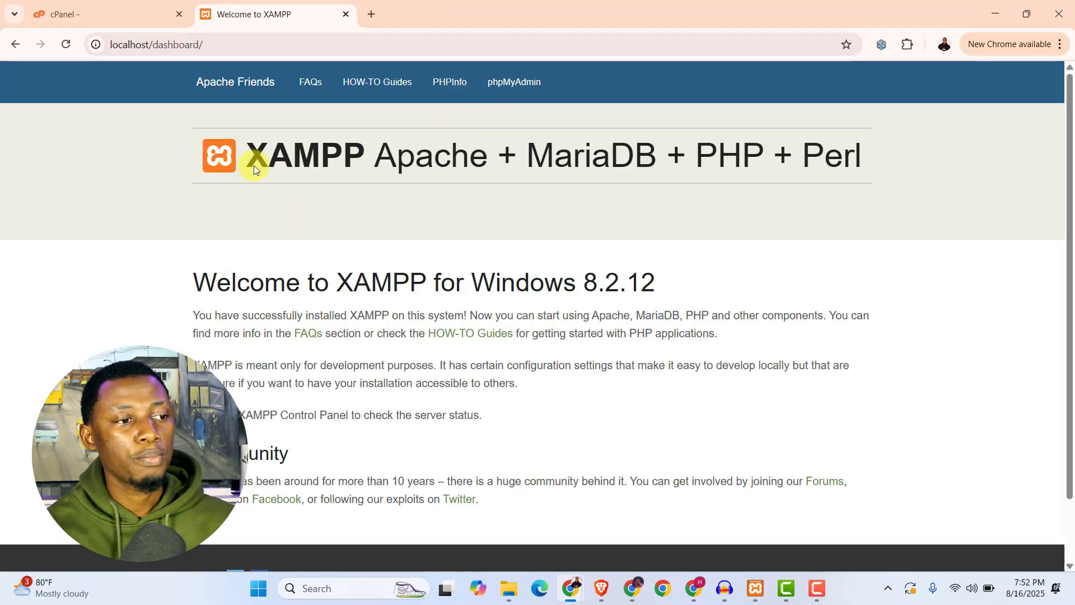
Open the PHPInfo page of the local server and check the installed PHP version.
left_click(454, 88)
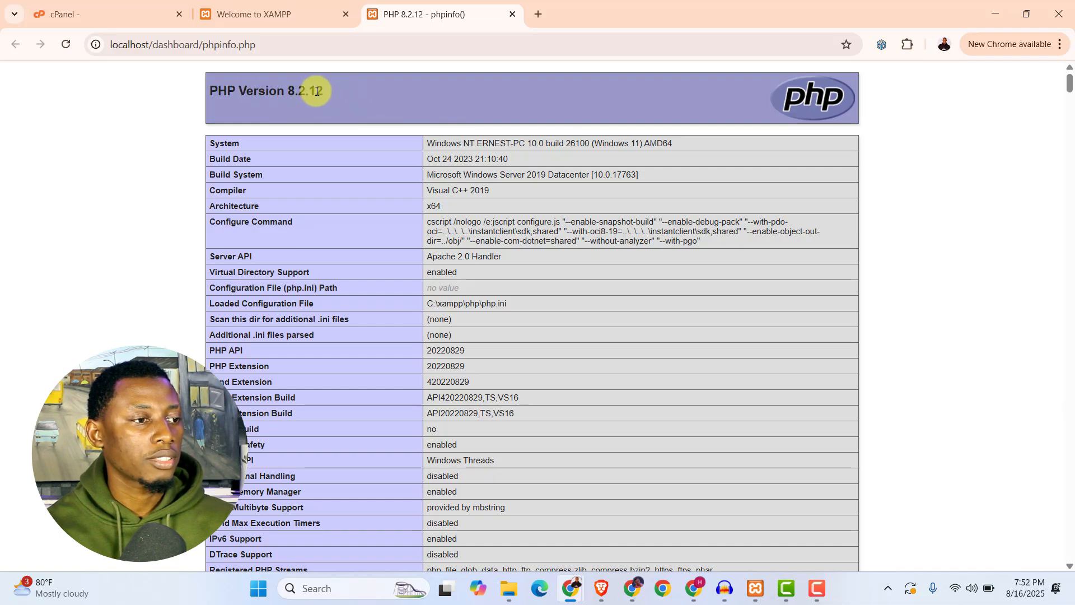
left_click_drag(338, 88, 290, 94)
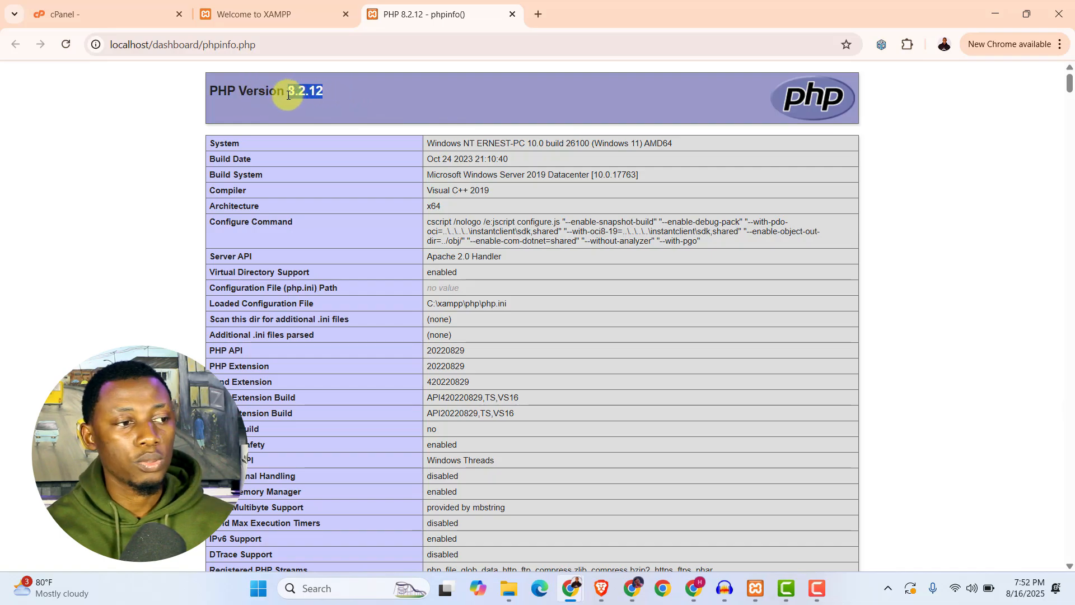
left_click(488, 95)
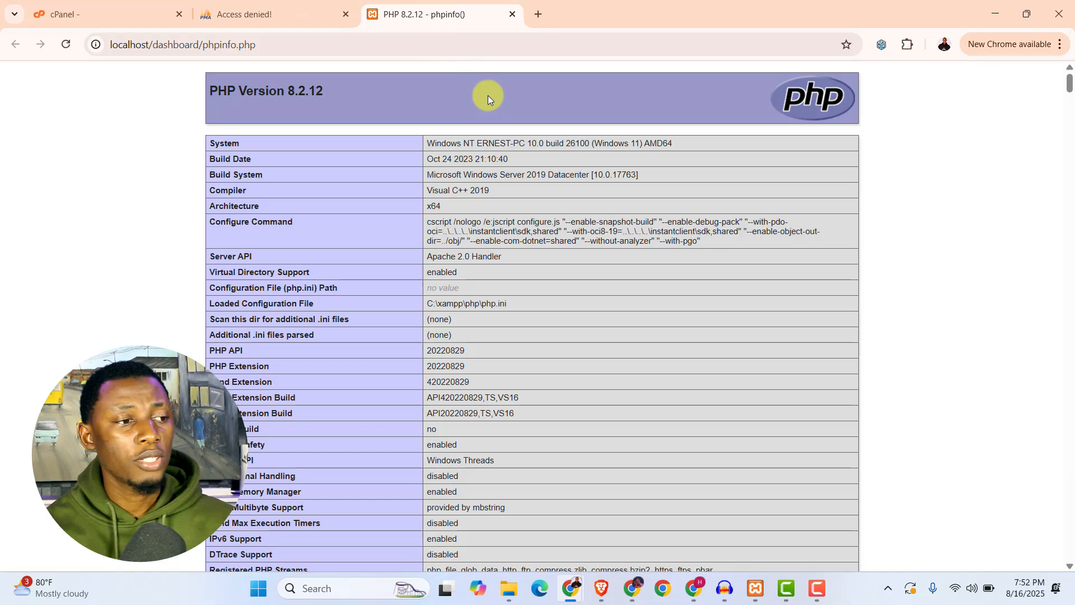
left_click_drag(346, 90, 289, 95)
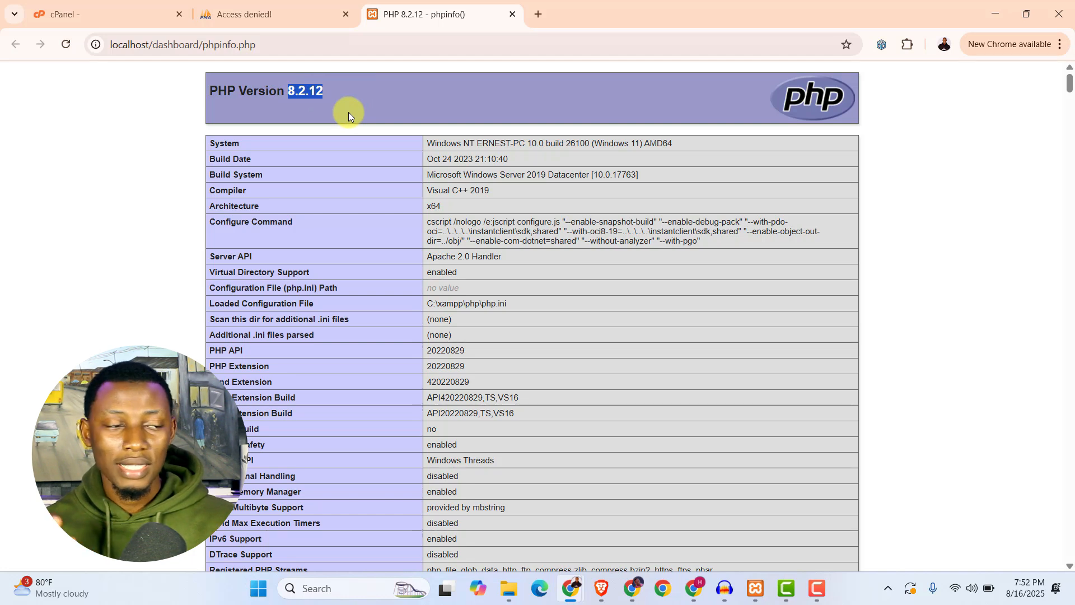
Search Google for "xampp" in a new tab and open the XAMPP download result on SourceForge.net.
key("ctrl+t")
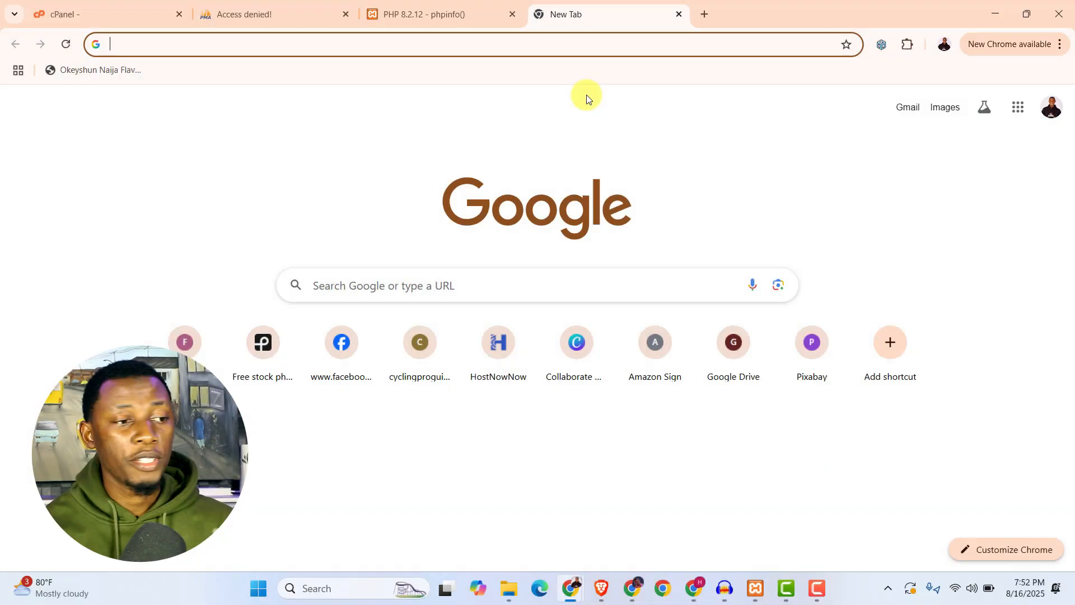
left_click(438, 285)
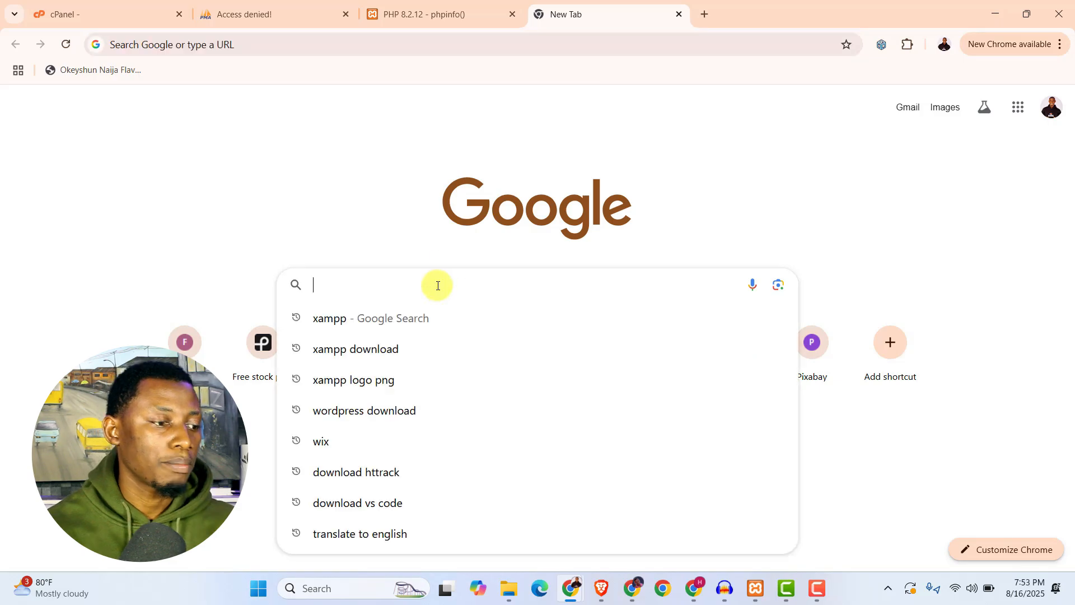
type("xampp")
key("Return")
scroll(274, 286, "down", 2)
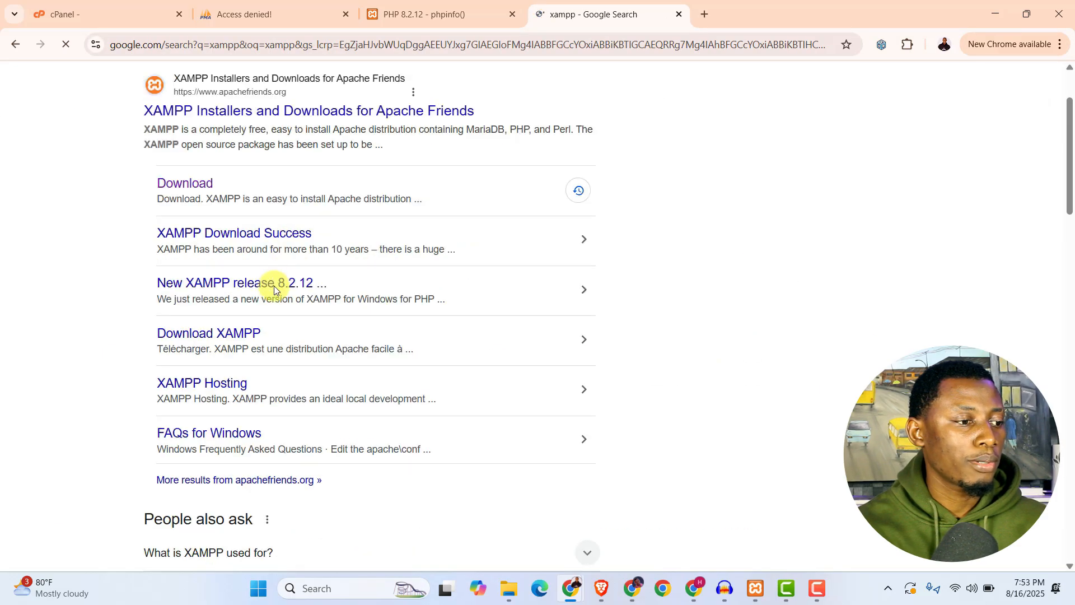
scroll(274, 285, "down", 7)
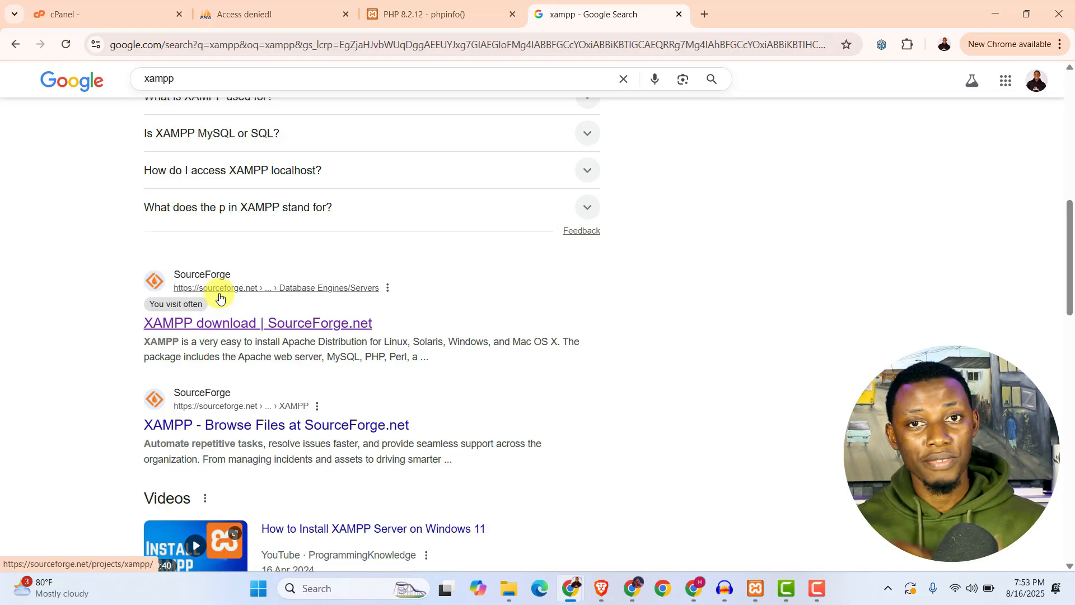
left_click(216, 326)
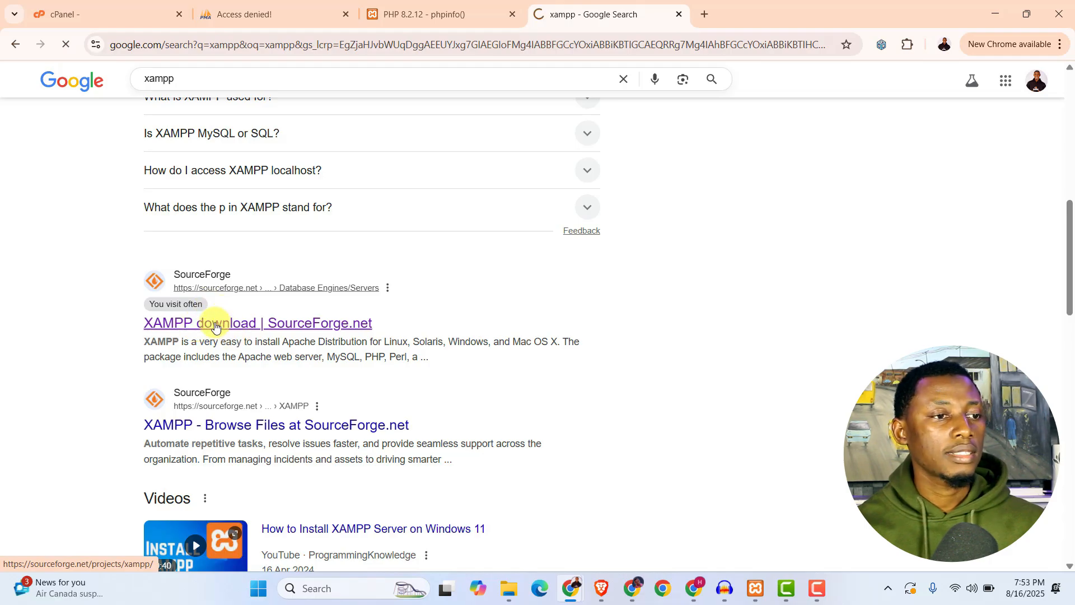
Open the project's files, go into the XAMPP Windows folder and look through the available version folders.
scroll(216, 324, "down", 4)
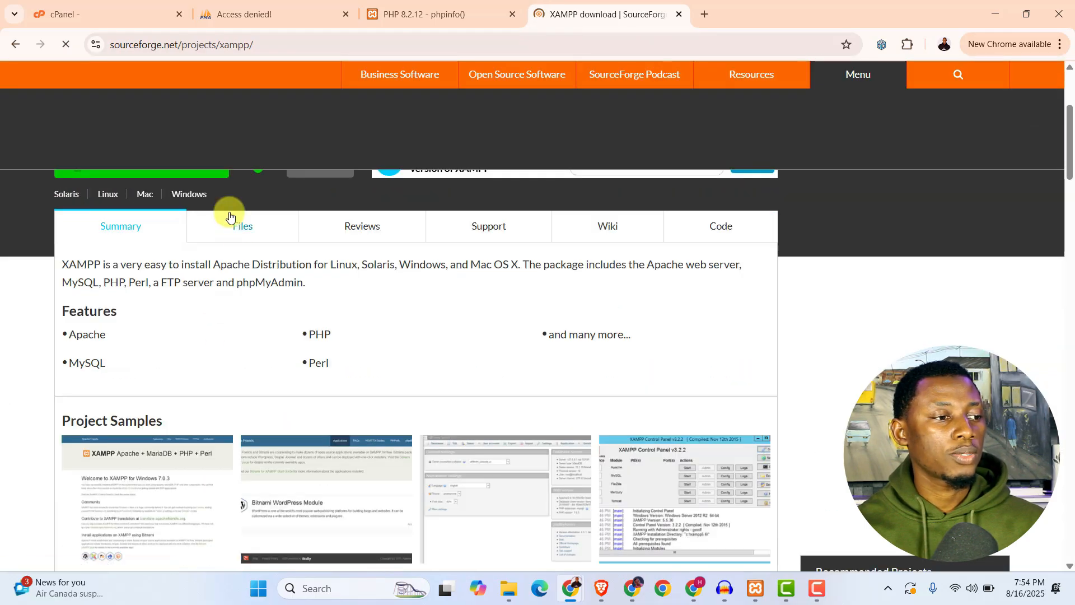
left_click(234, 226)
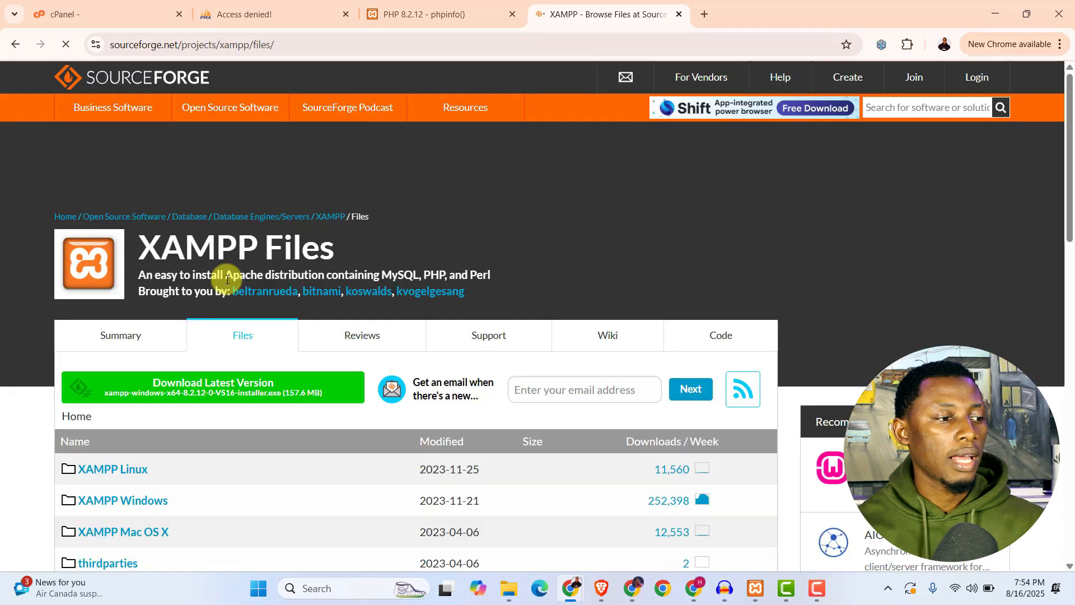
scroll(226, 279, "down", 4)
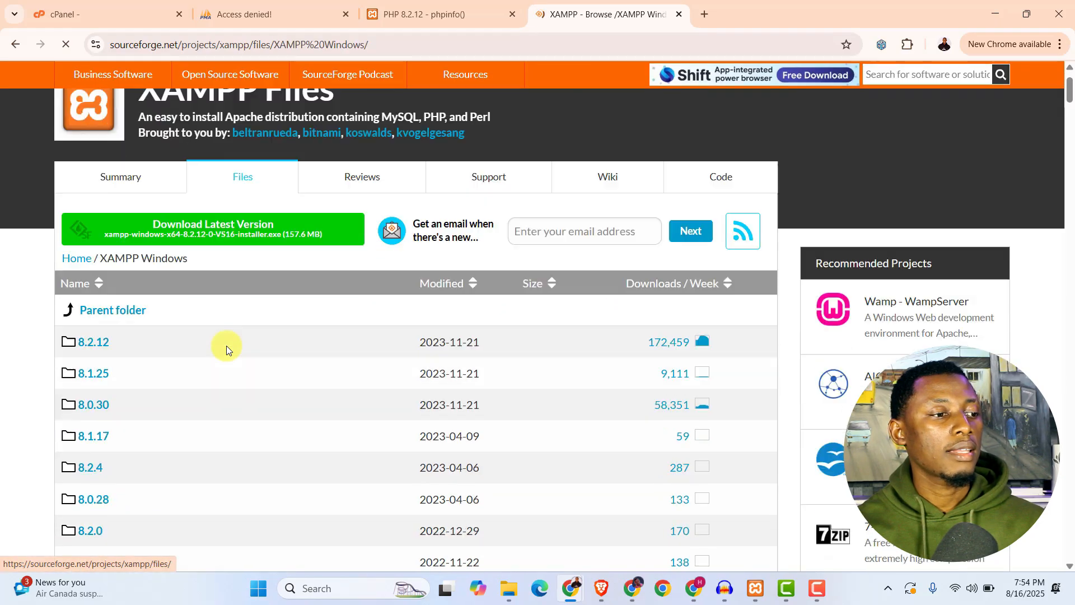
scroll(226, 345, "down", 6)
scroll(226, 345, "down", 5)
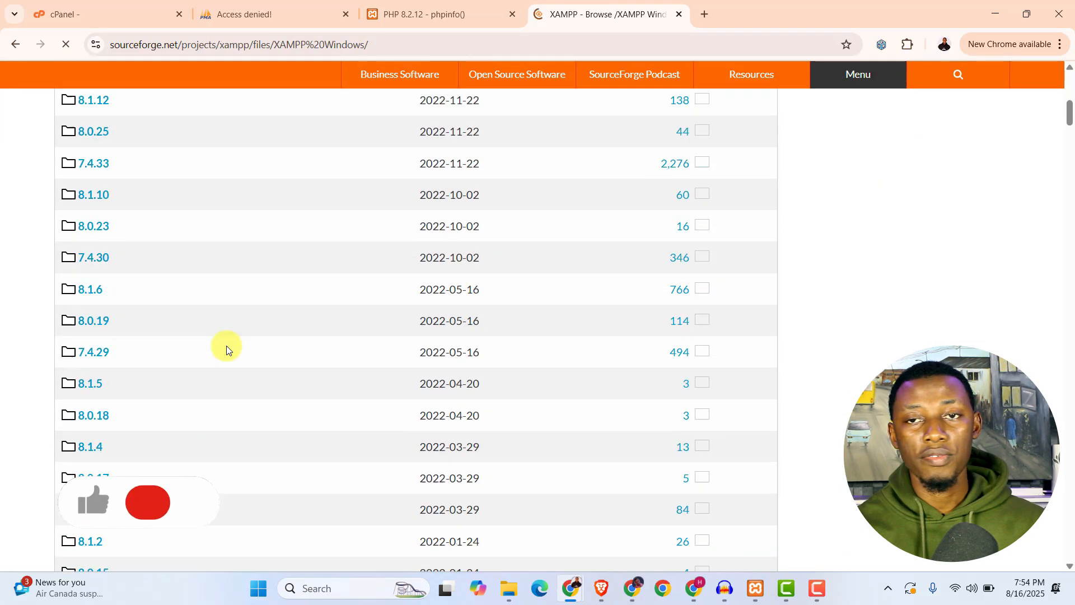
scroll(226, 345, "up", 6)
scroll(113, 403, "down", 3)
scroll(112, 403, "up", 3)
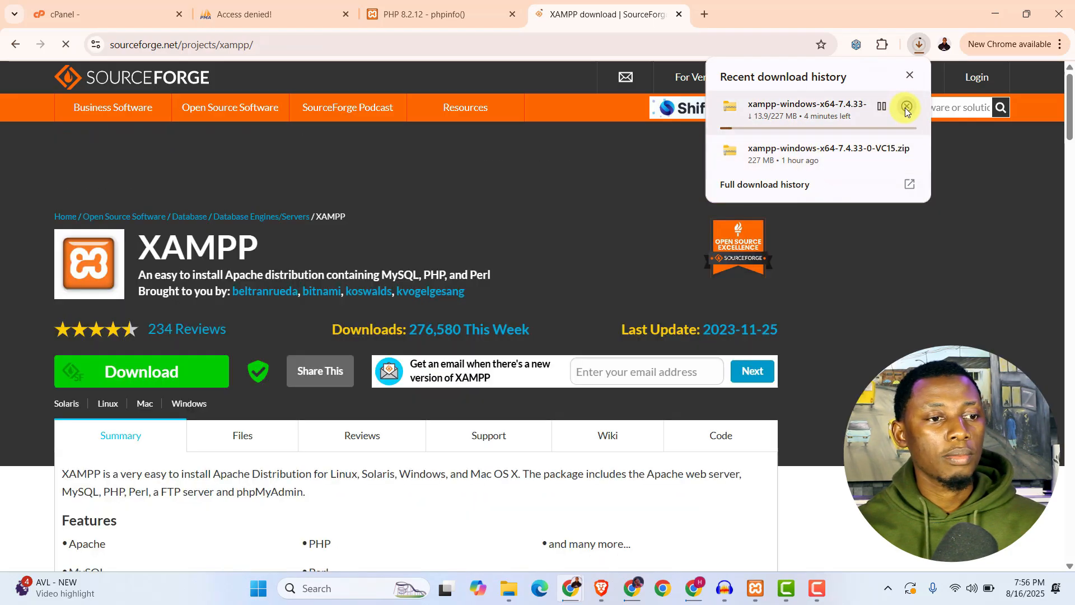
Cancel the running download of the XAMPP 7.4.33 zip and switch to File Explorer.
left_click(906, 106)
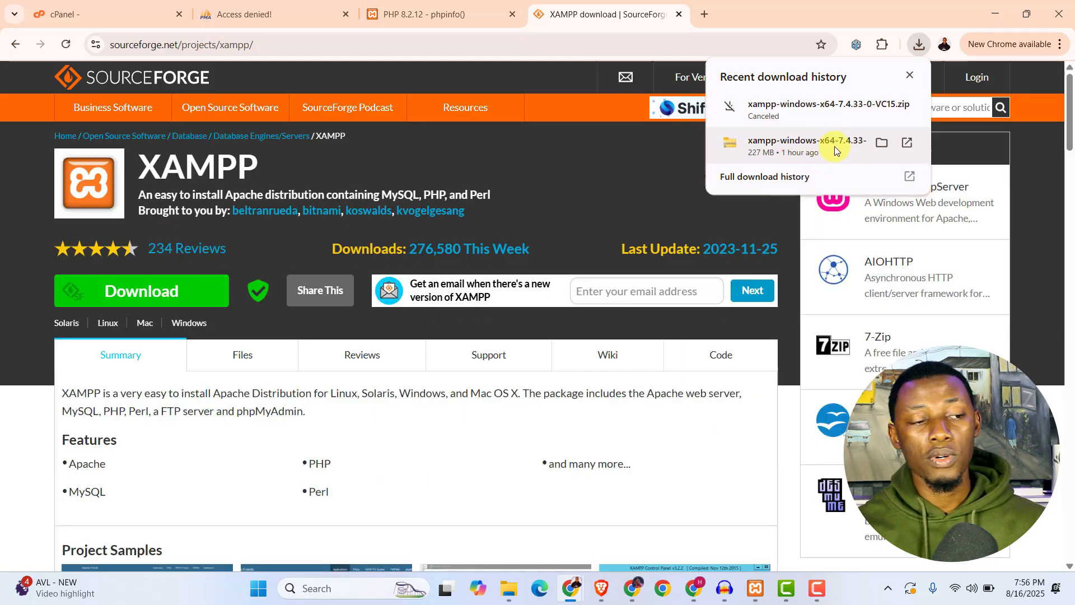
left_click(785, 441)
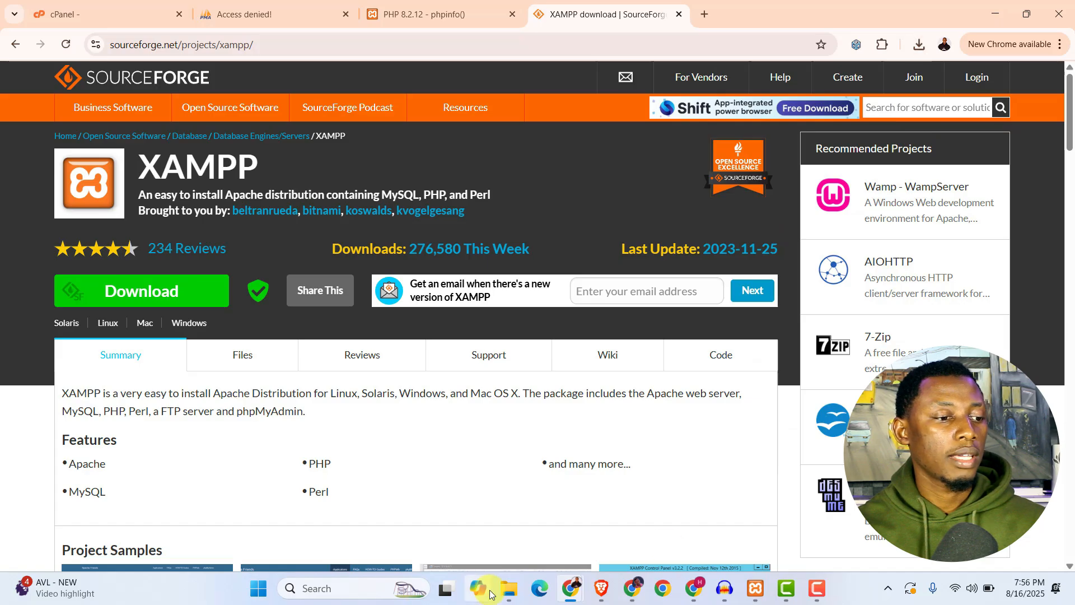
left_click(508, 589)
Extract the xampp-windows-x64-7.4.33-0-VC15 archive into a same-named folder inside 16-08-25.
left_click(700, 180)
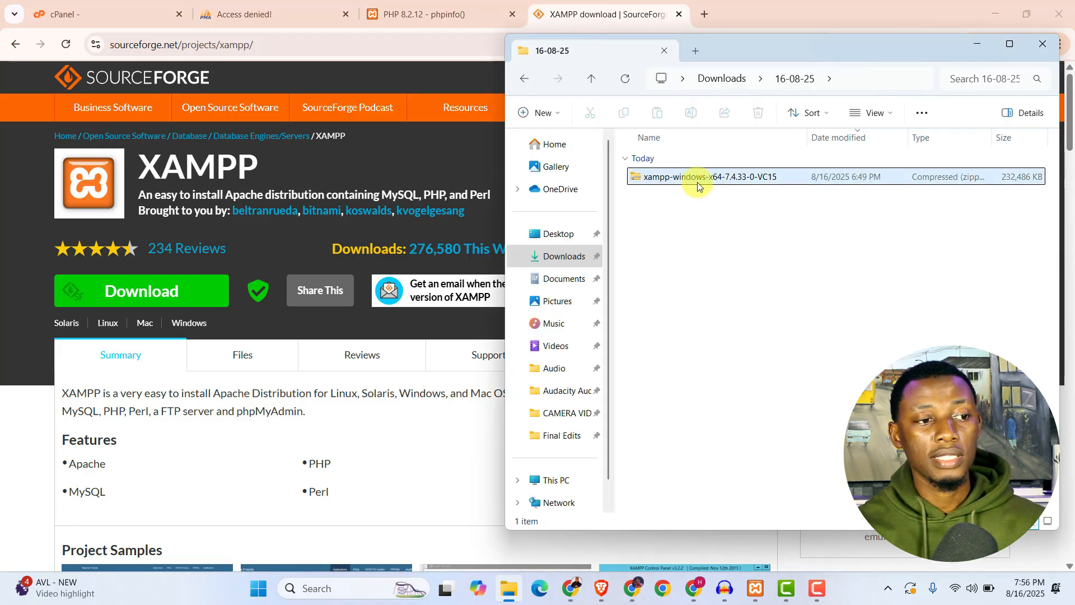
left_click(698, 198)
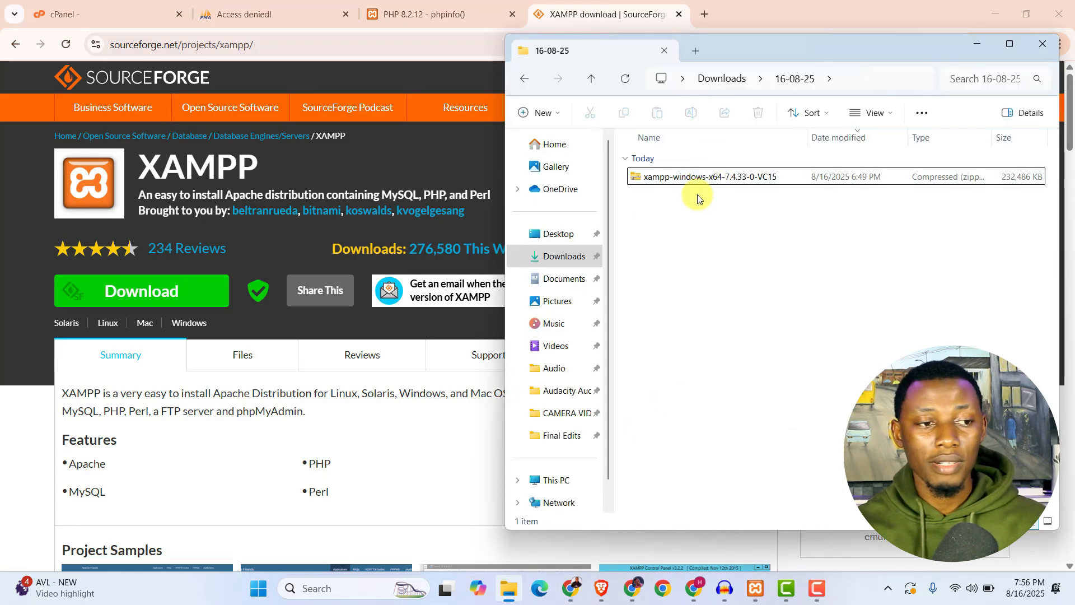
left_click(706, 178)
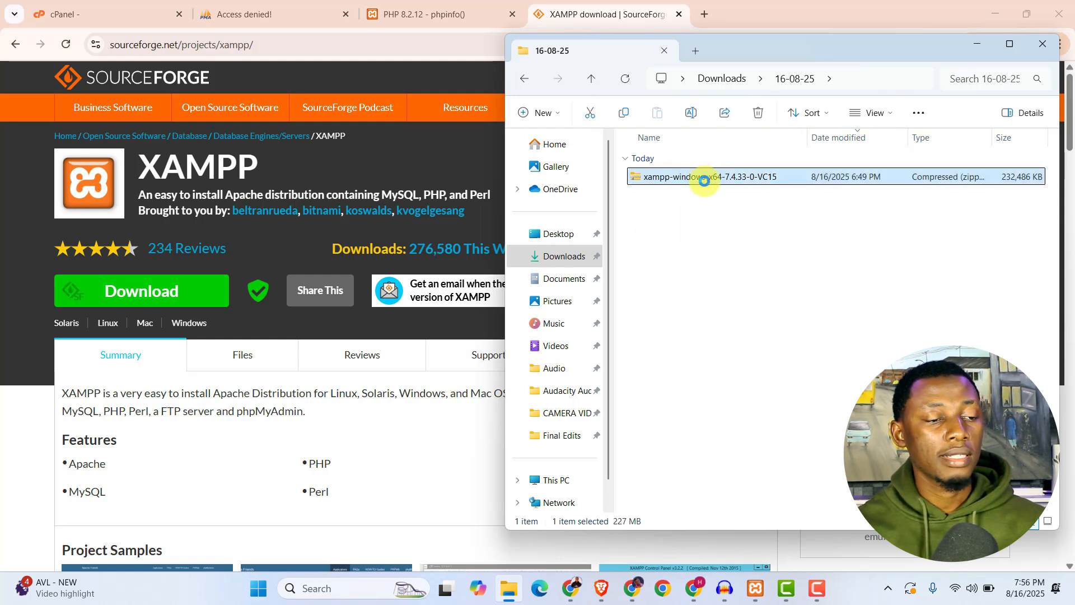
right_click(774, 269)
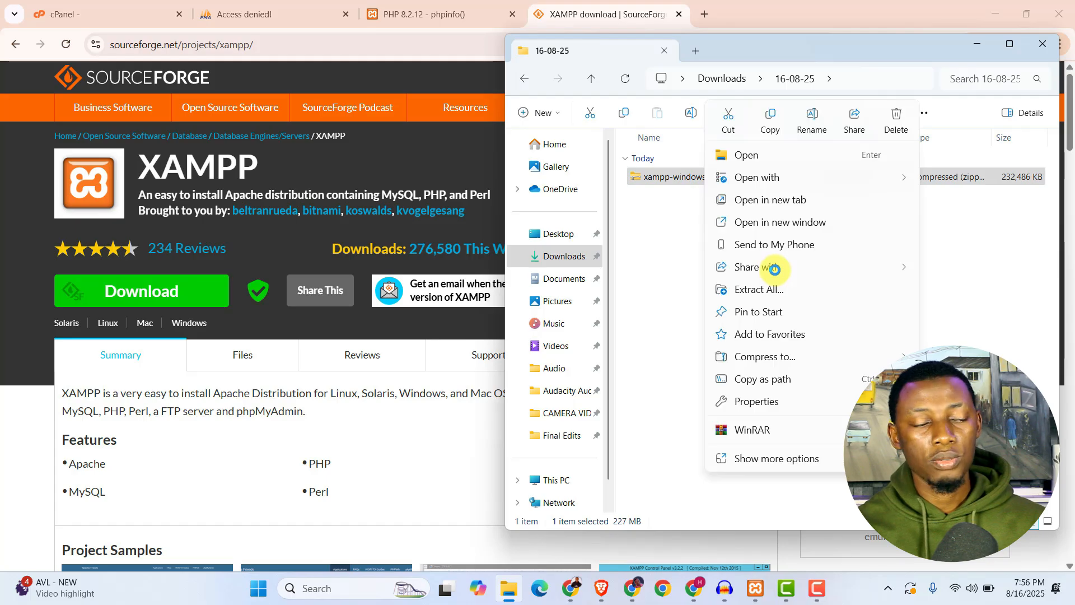
left_click(751, 290)
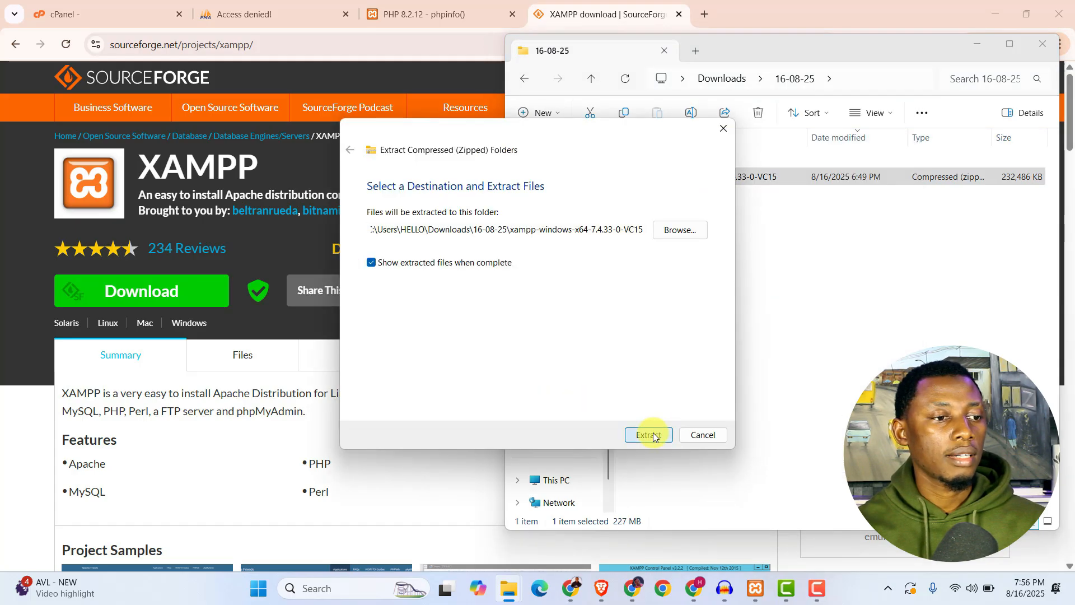
left_click(654, 436)
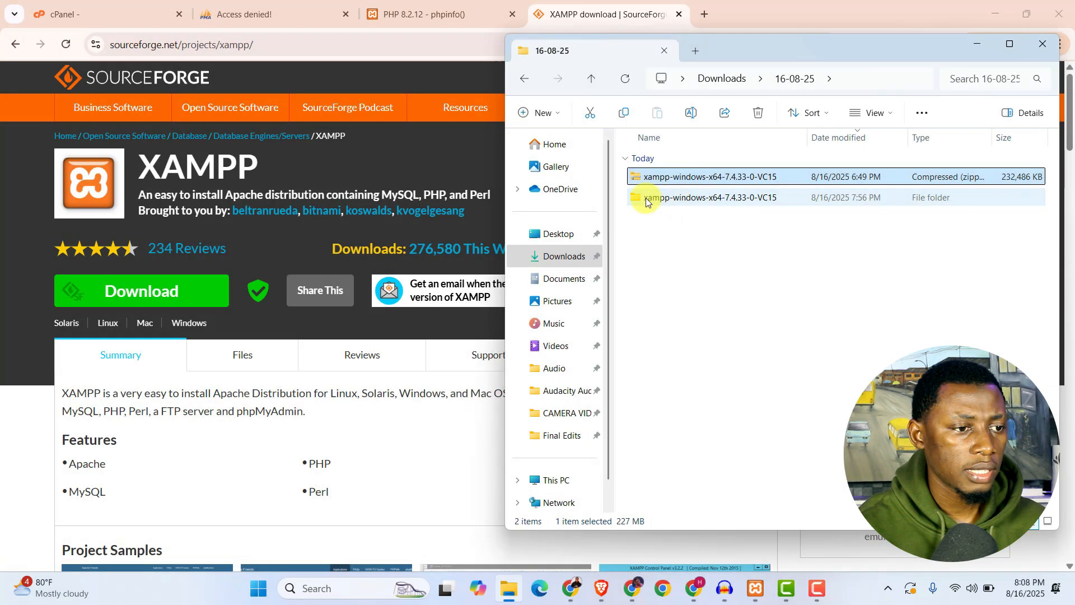
Open the xampp folder inside the extracted xampp-windows-x64-7.4.33-0-VC15 folder and select its apache and php folders.
left_click(647, 197)
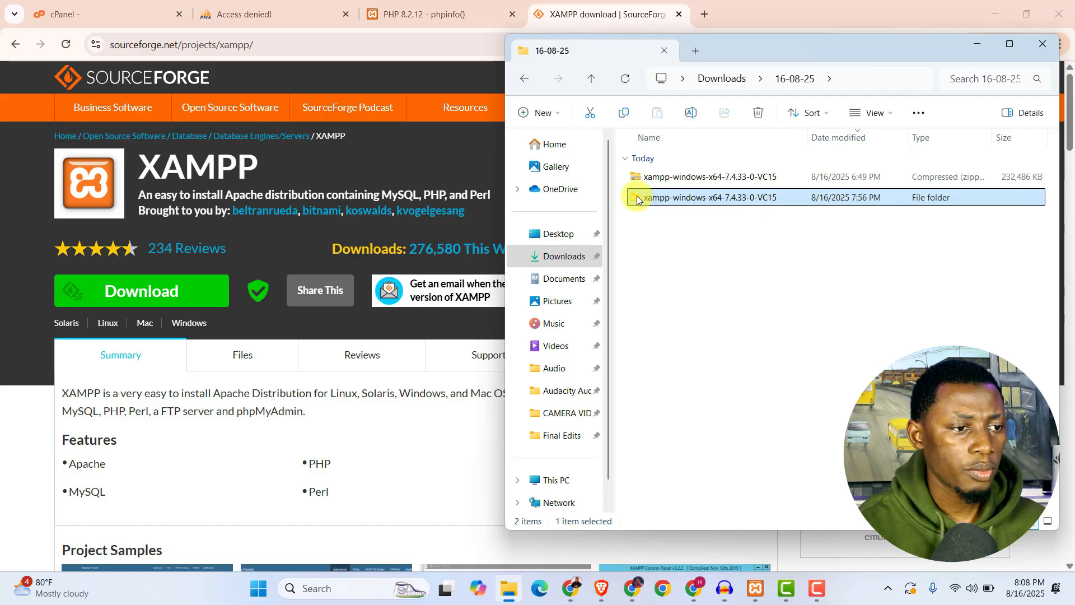
double_click(637, 199)
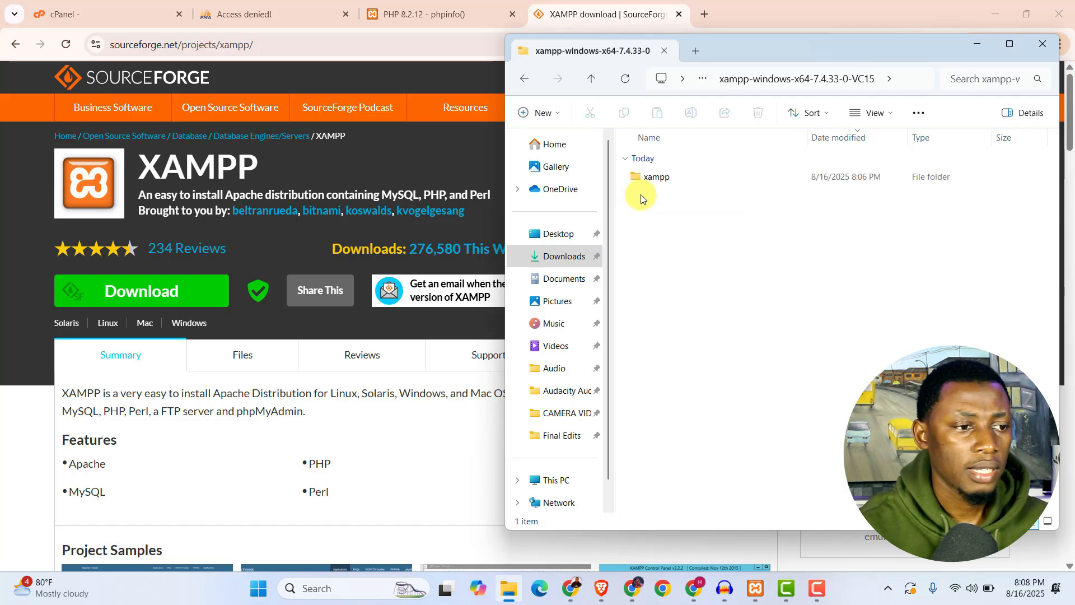
double_click(636, 177)
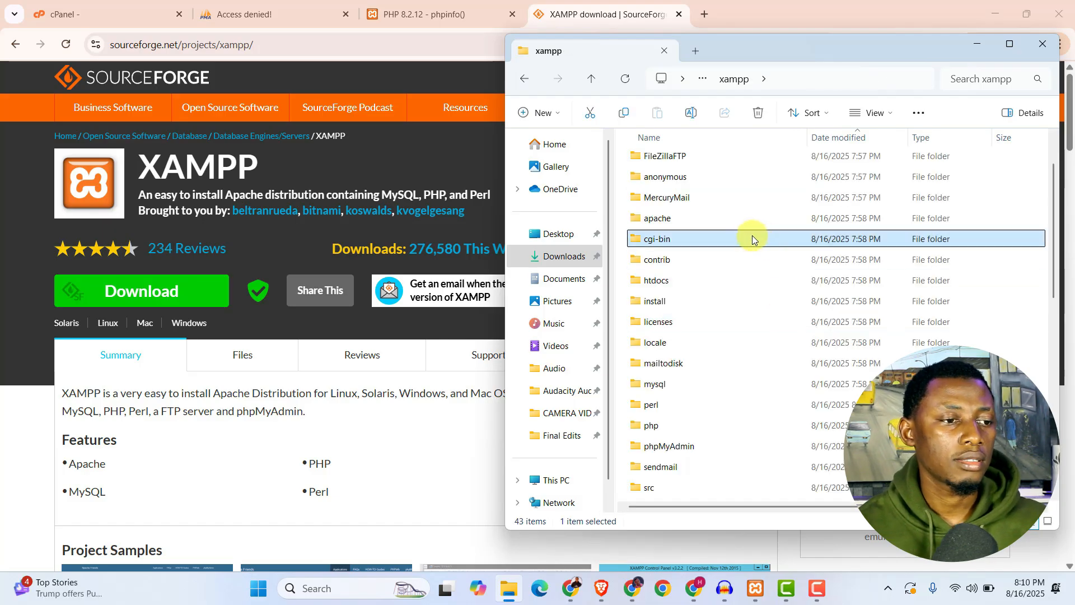
left_click(727, 221)
left_click(677, 426, "ctrl")
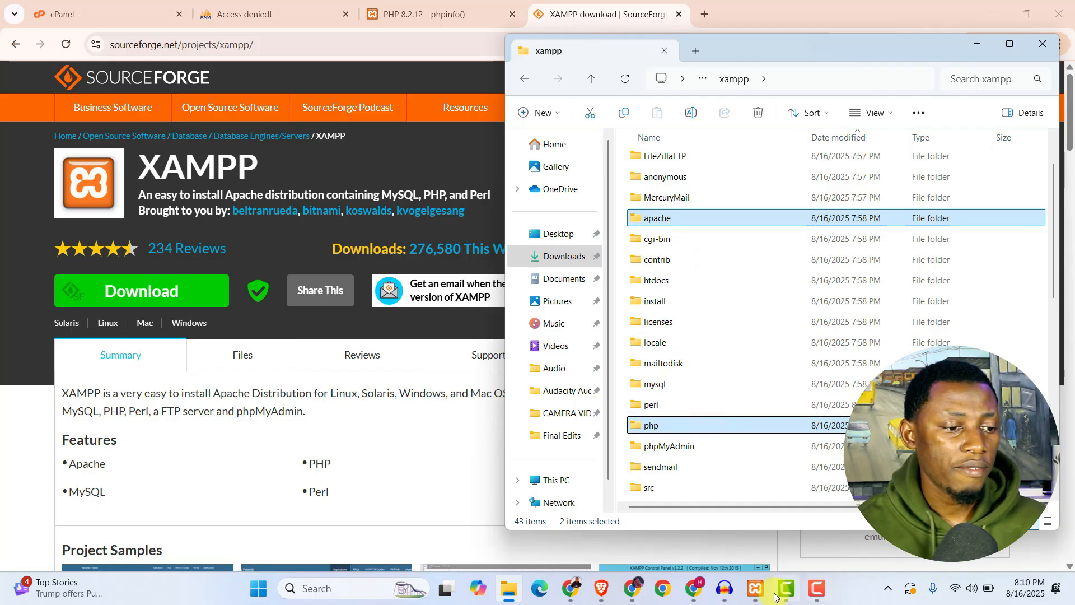
Open the installed xampp directory from the XAMPP Control Panel and place its window beside the extracted folder.
left_click(754, 597)
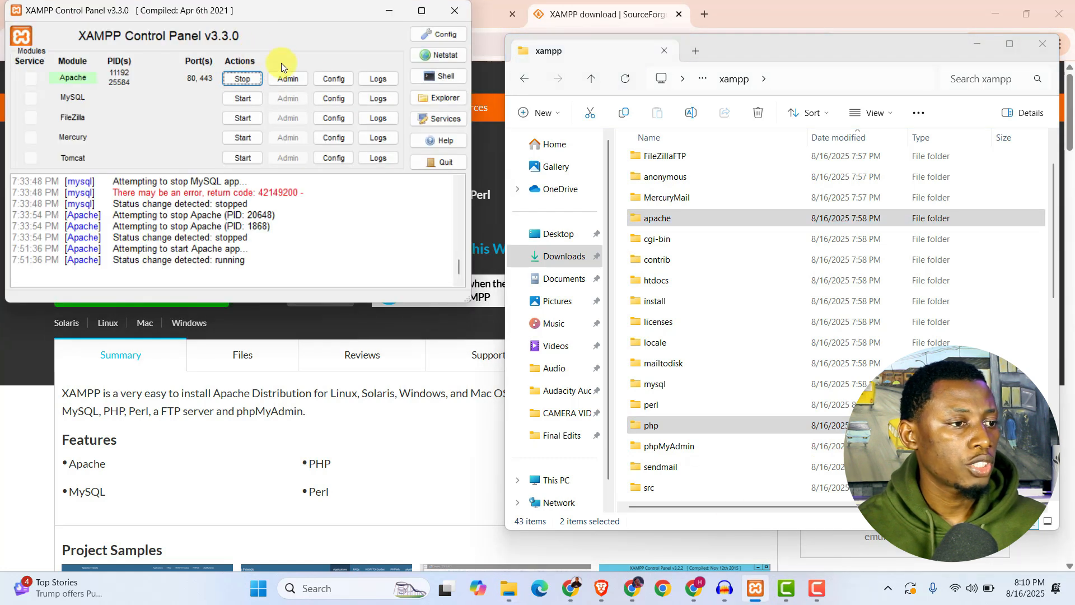
left_click(442, 98)
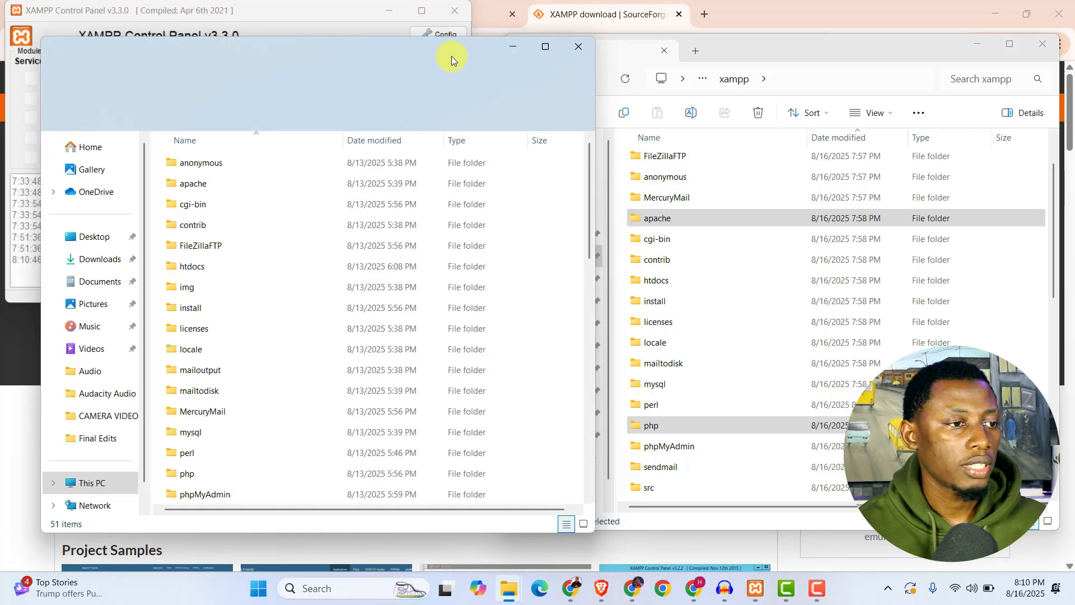
left_click_drag(448, 49, 429, 45)
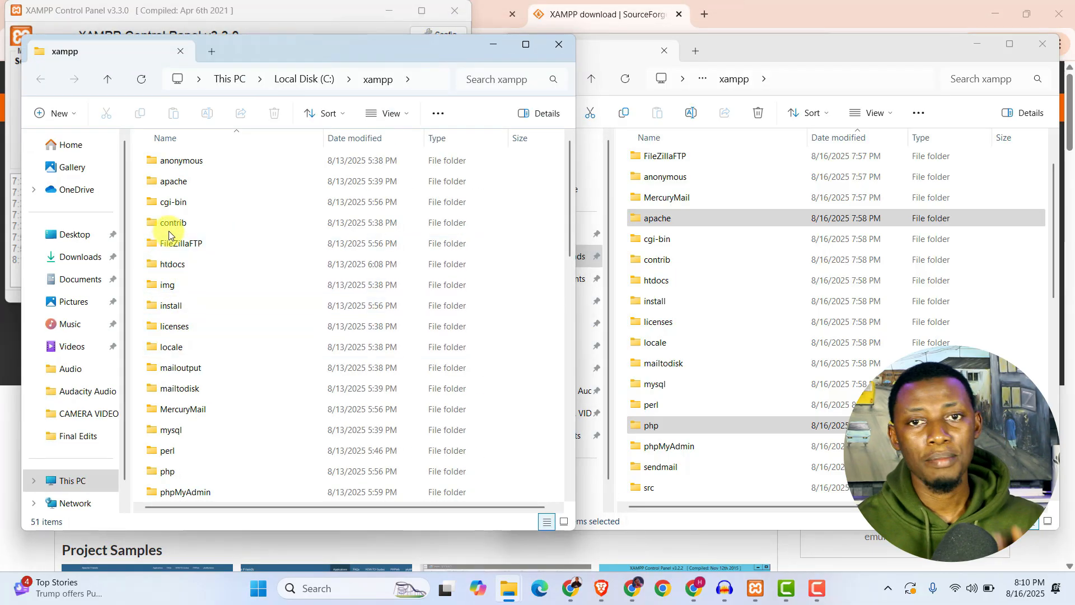
left_click(189, 186)
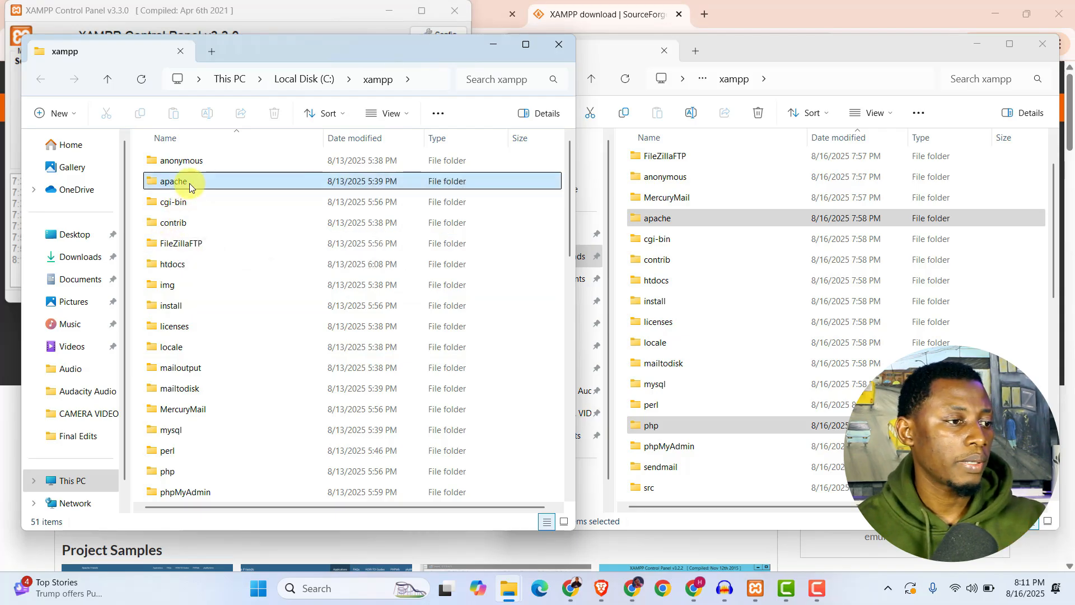
left_click(179, 472)
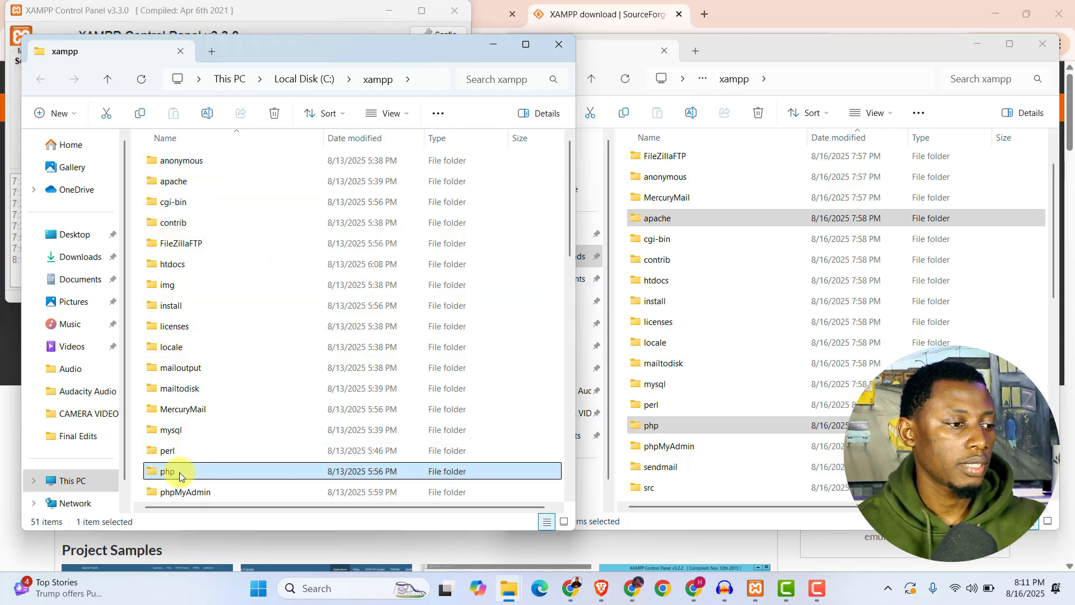
left_click(227, 187)
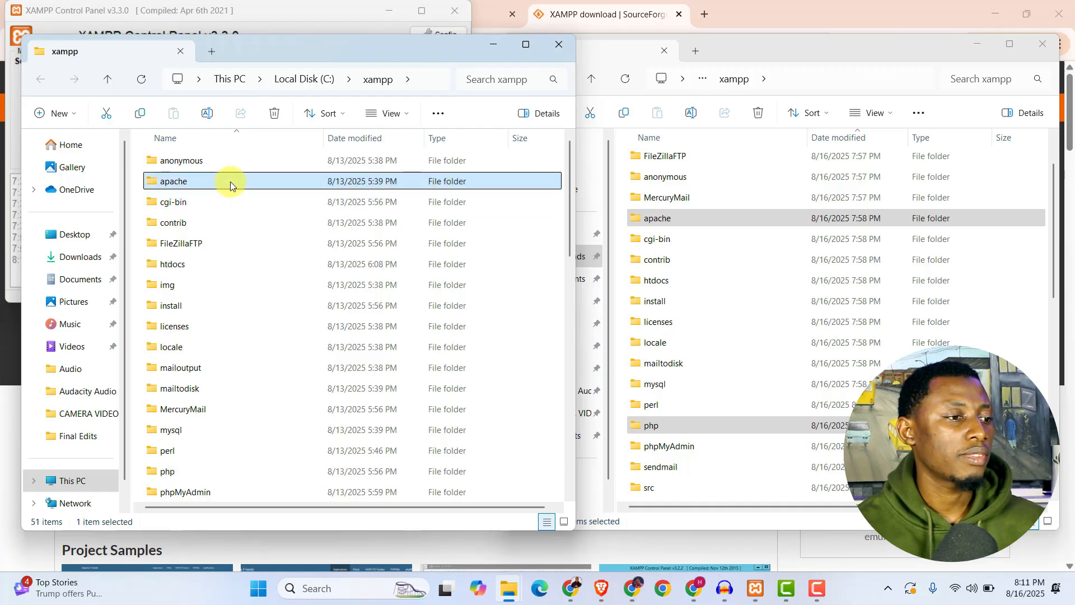
left_click(211, 474)
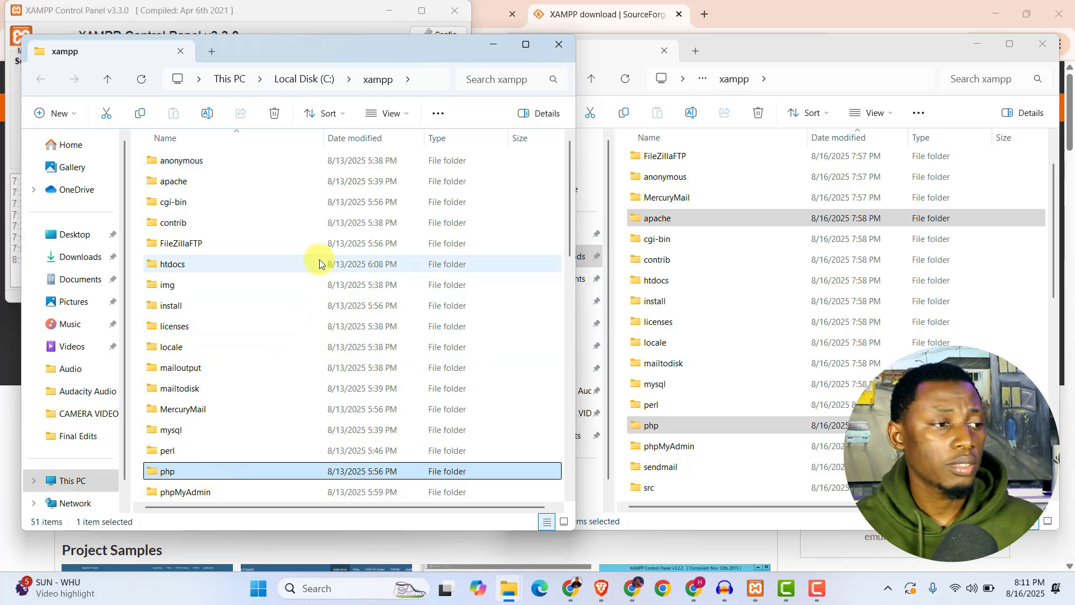
Try to rename the apache folder in C:\xampp to apache_8.2.
left_click(236, 178)
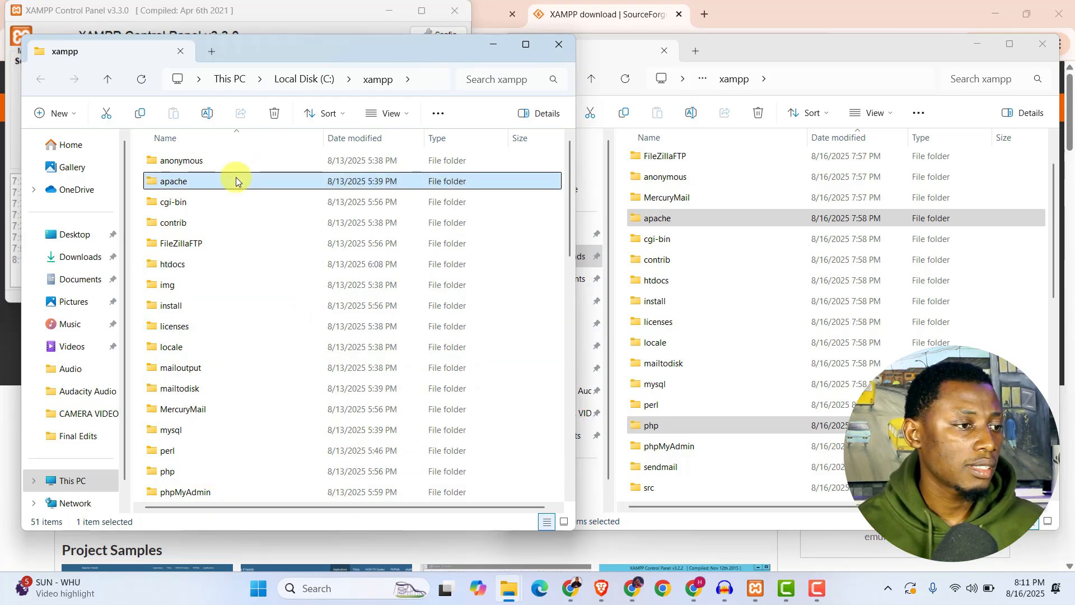
left_click(207, 113)
key("Right")
type("_8.2")
key("Return")
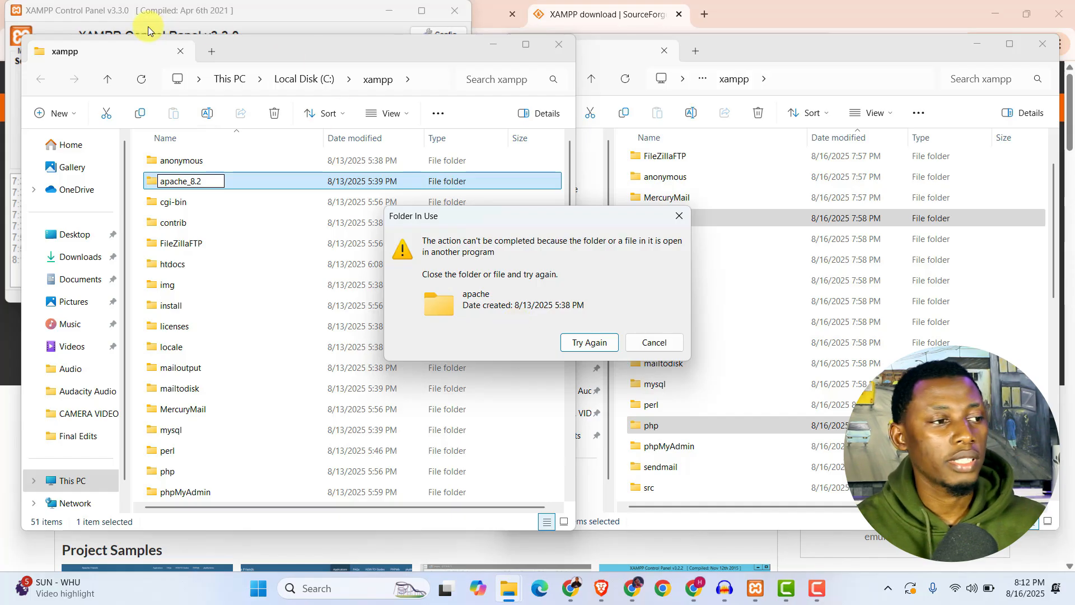
left_click(653, 343)
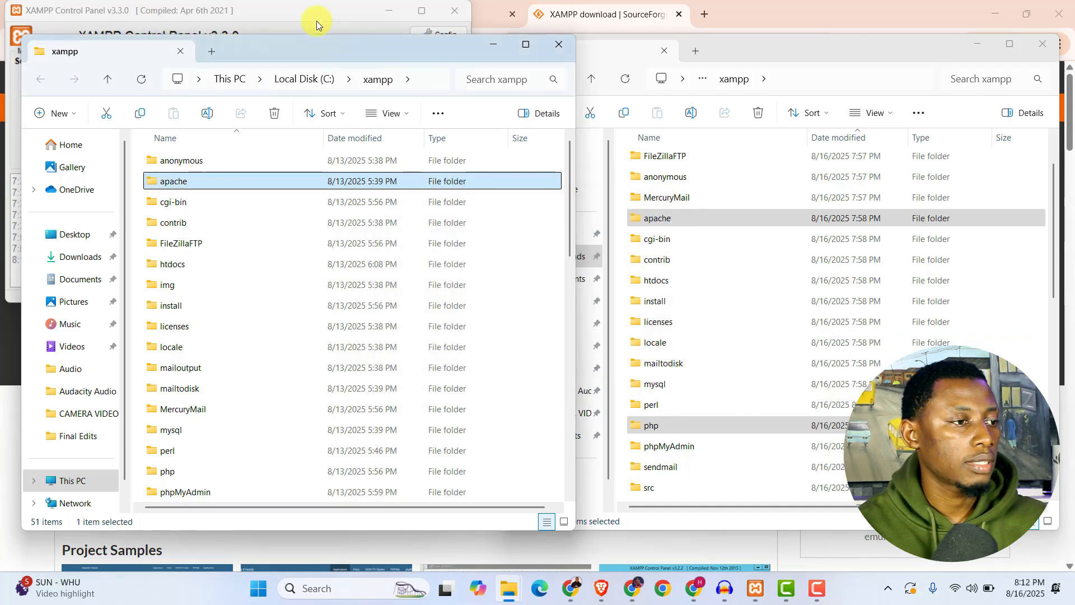
Stop the Apache module in the XAMPP Control Panel and return to the apache folder in C:\xampp.
left_click(256, 12)
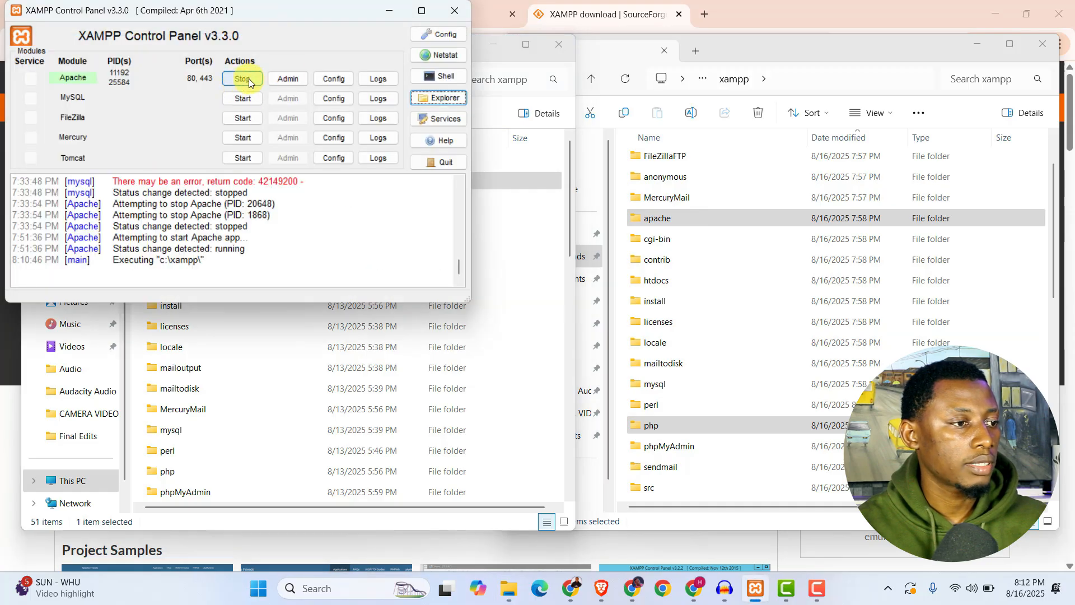
left_click(245, 79)
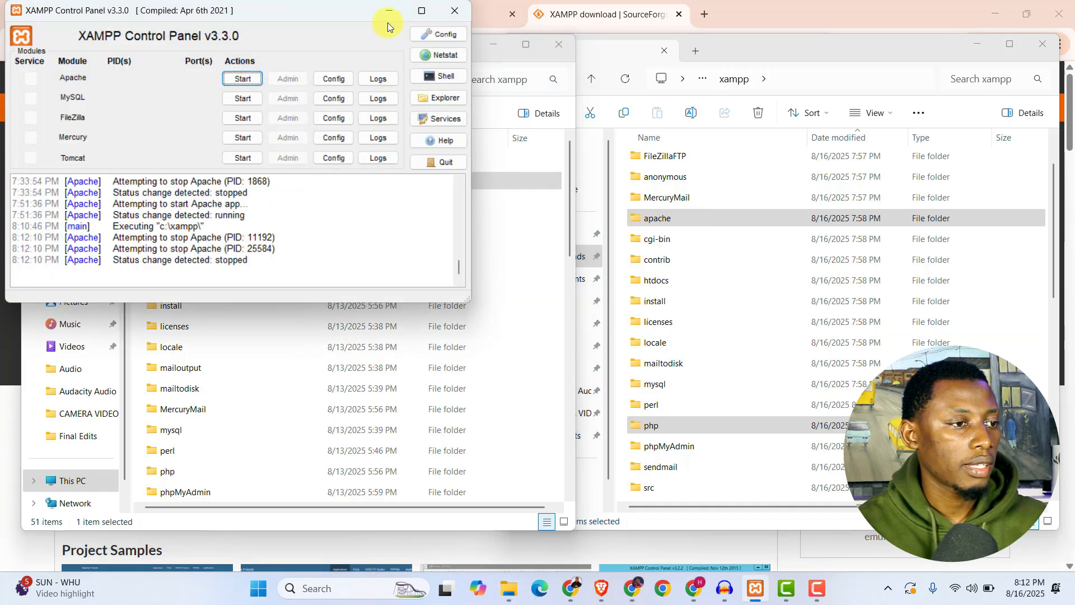
left_click(496, 187)
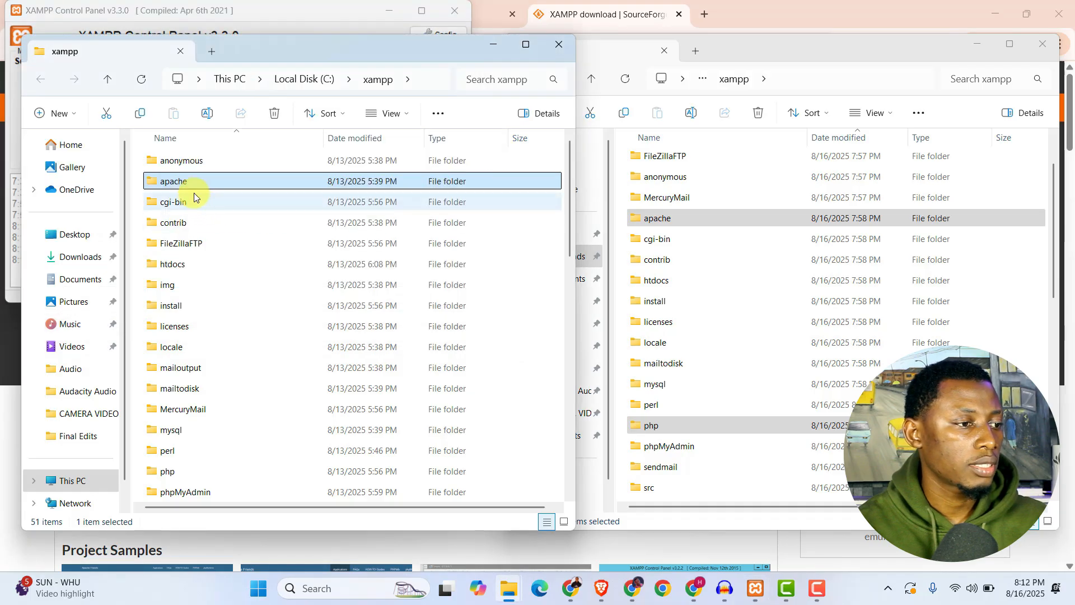
Rename the apache folder in C:\xampp to apache_8.2.
left_click(208, 117)
key("Right")
type("_")
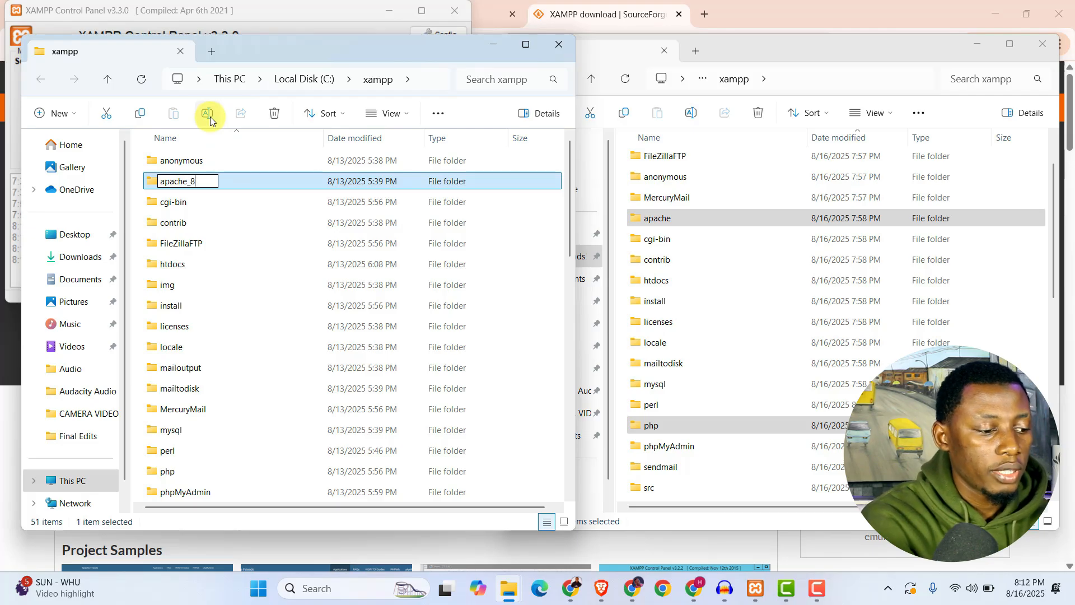
key("Return")
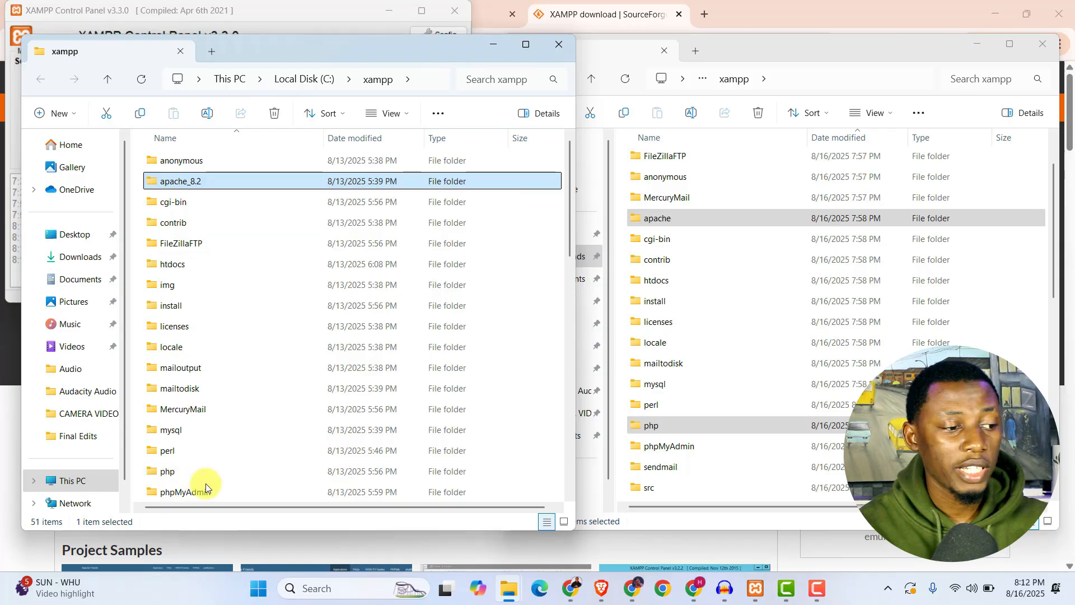
Rename the php folder in C:\xampp to php_8.2.
left_click(220, 475)
left_click(207, 113)
key("End")
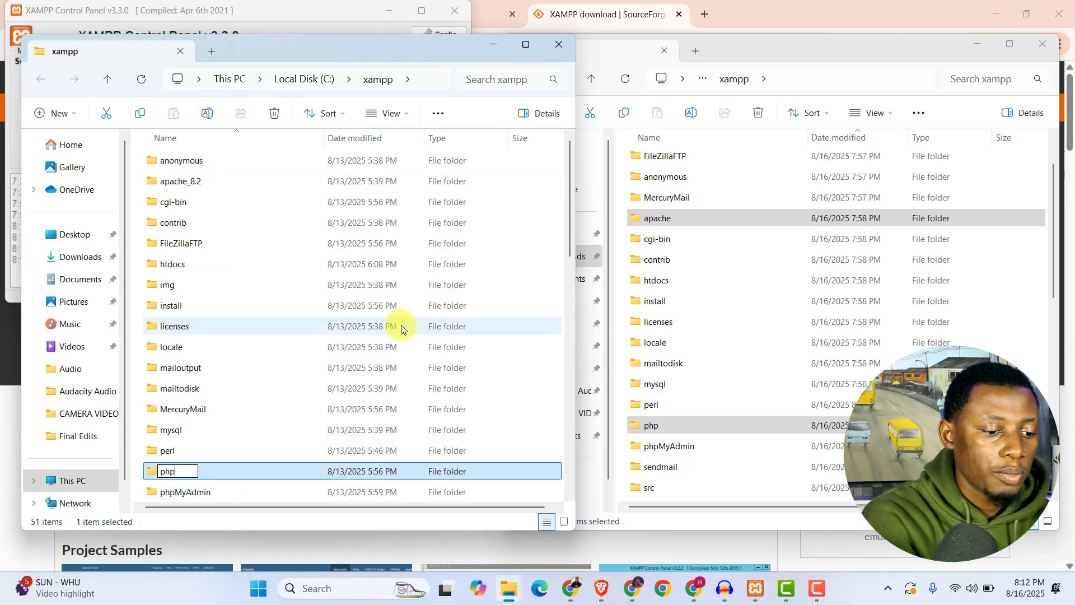
type("_8.2")
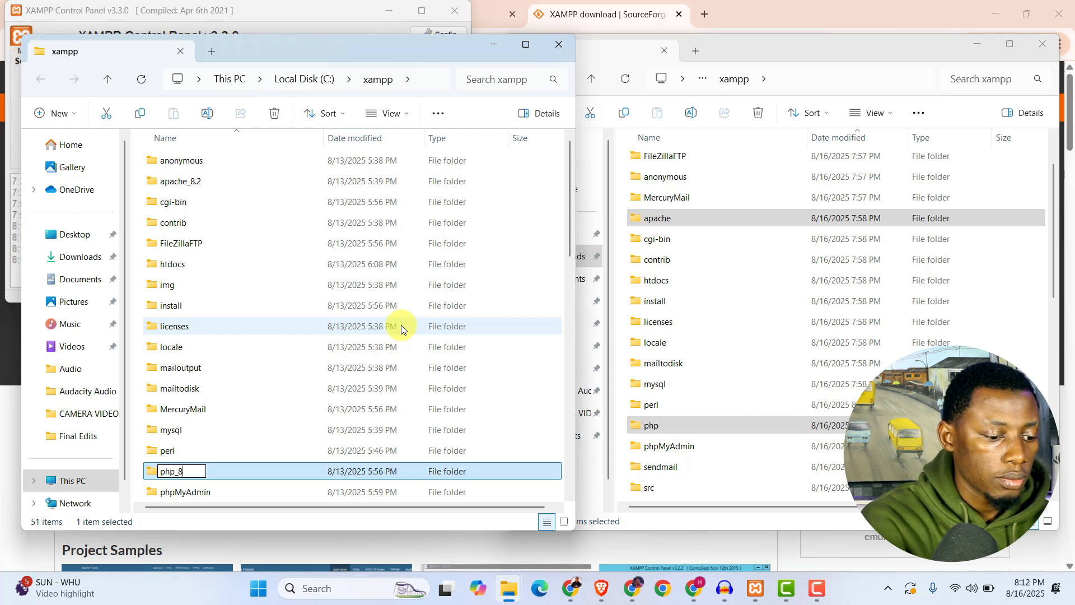
key("Return")
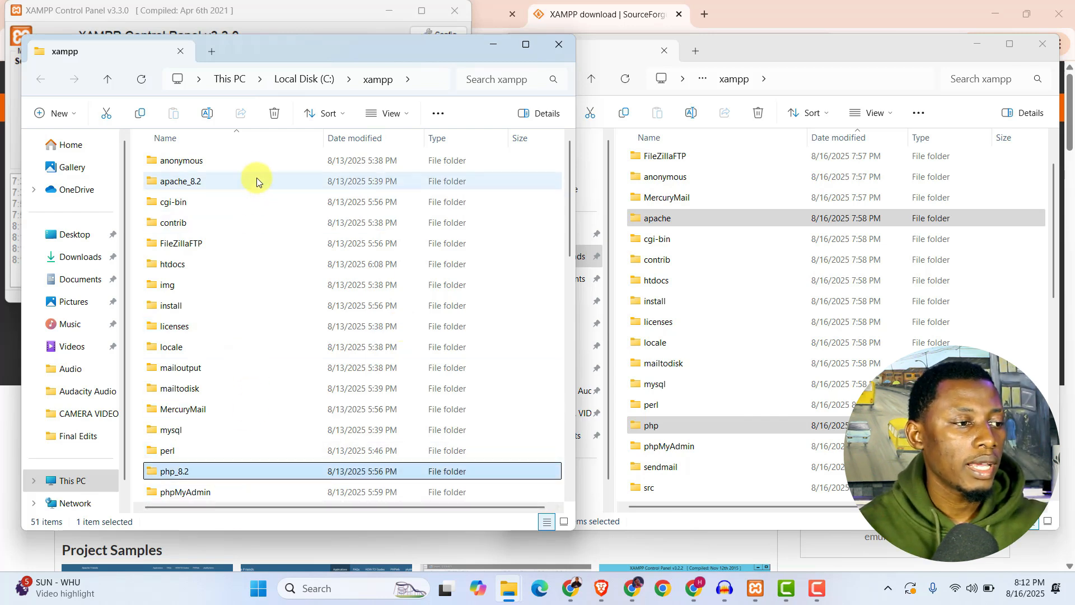
left_click(247, 181, "ctrl")
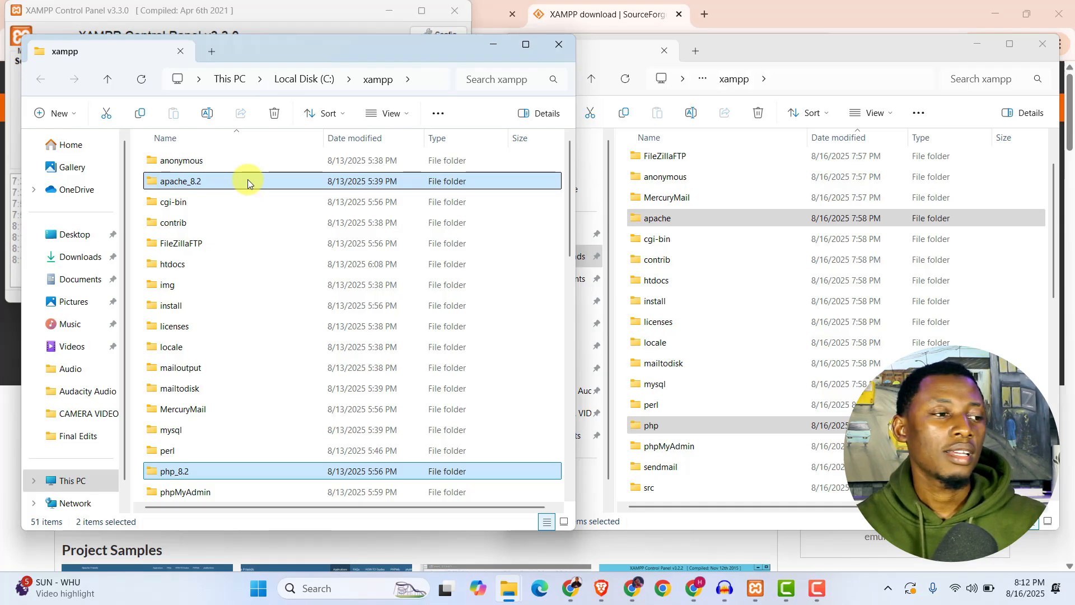
scroll(242, 249, "down", 3)
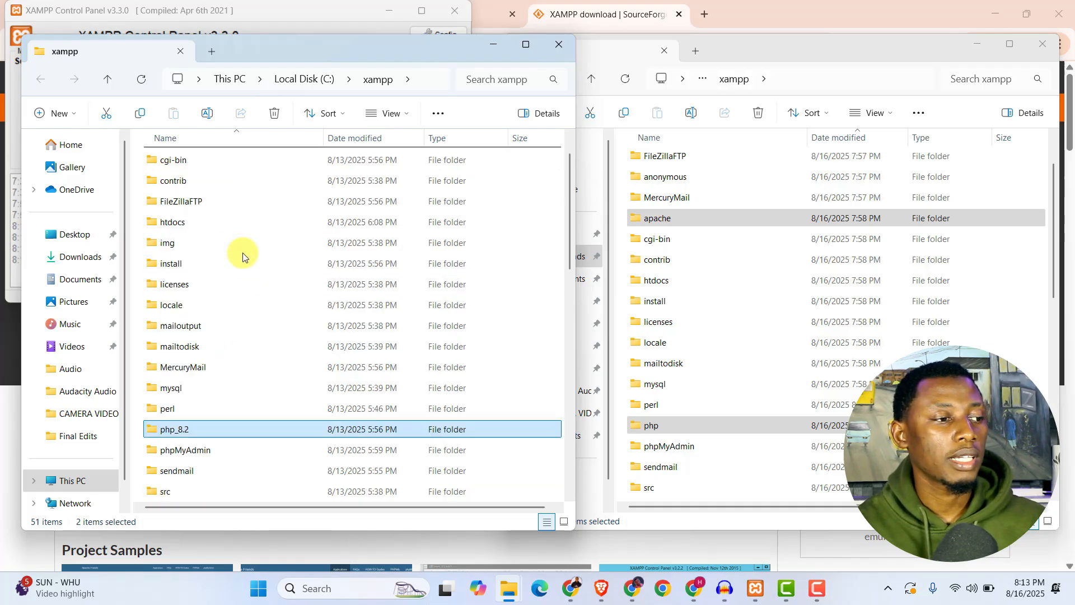
scroll(229, 358, "down", 1)
scroll(234, 378, "up", 4)
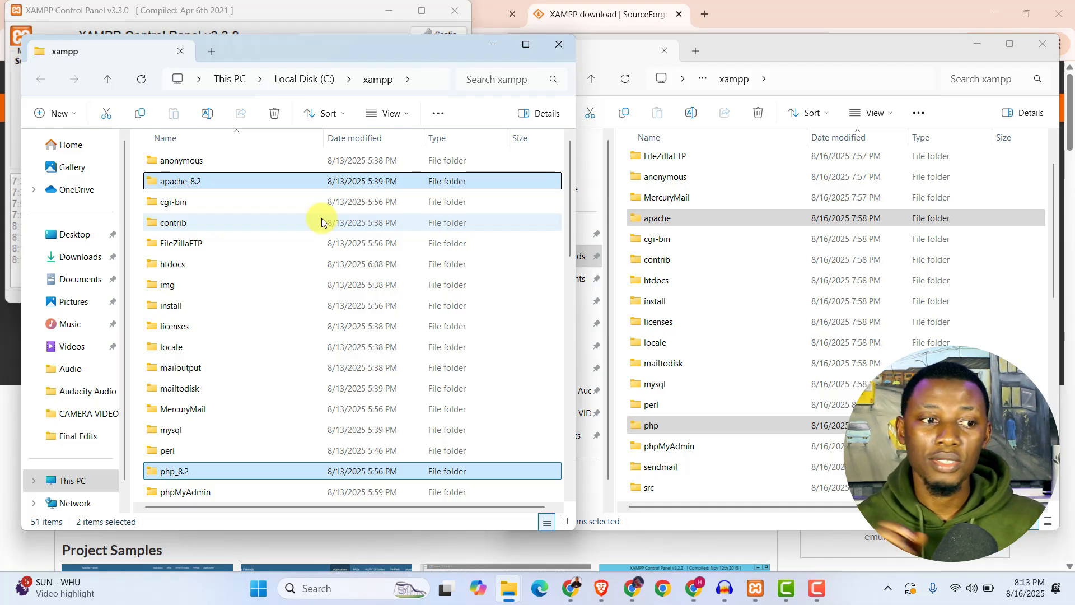
Copy the apache and php folders from the extracted xampp folder into C:\xampp.
left_click(725, 222)
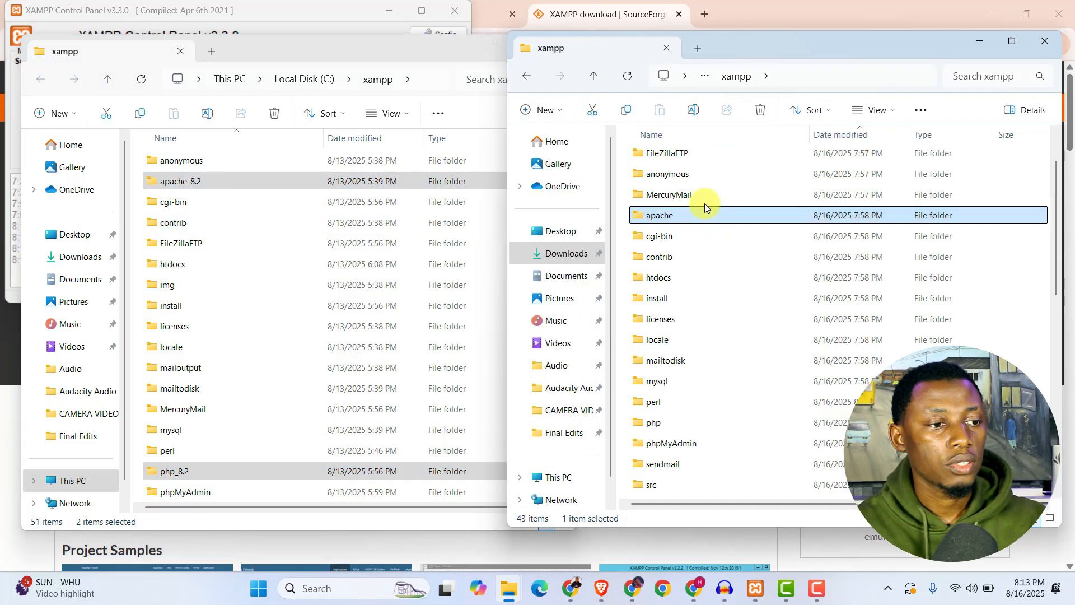
left_click(676, 425, "ctrl")
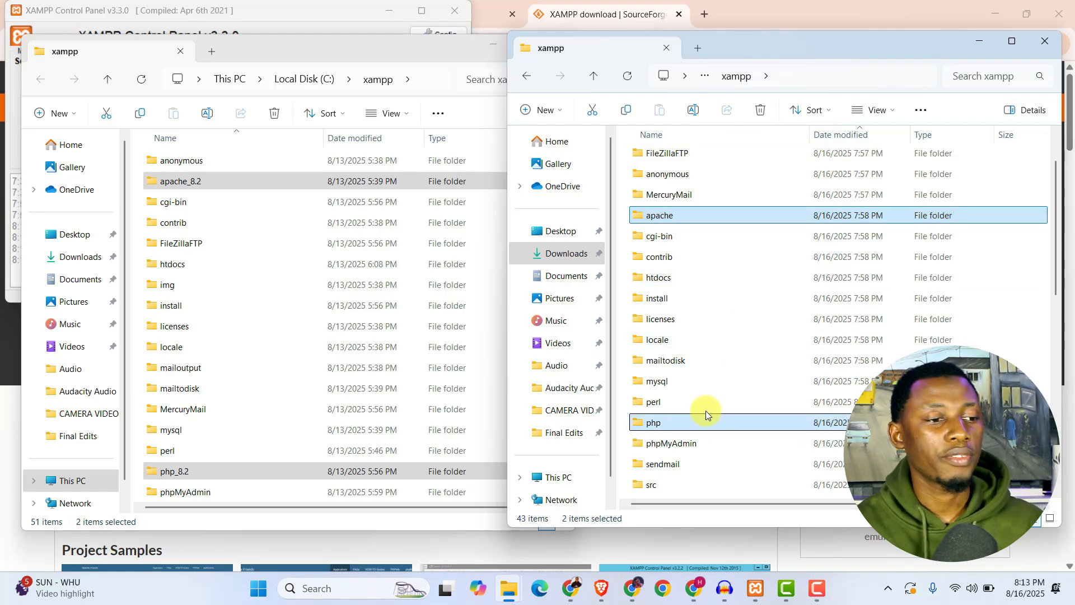
left_click(626, 109)
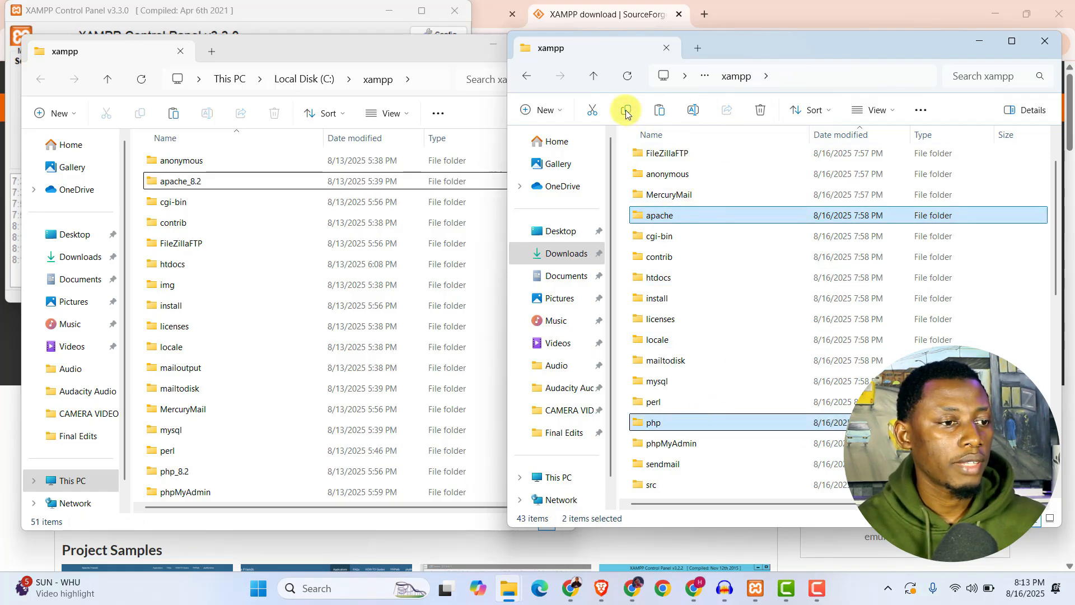
left_click(137, 324)
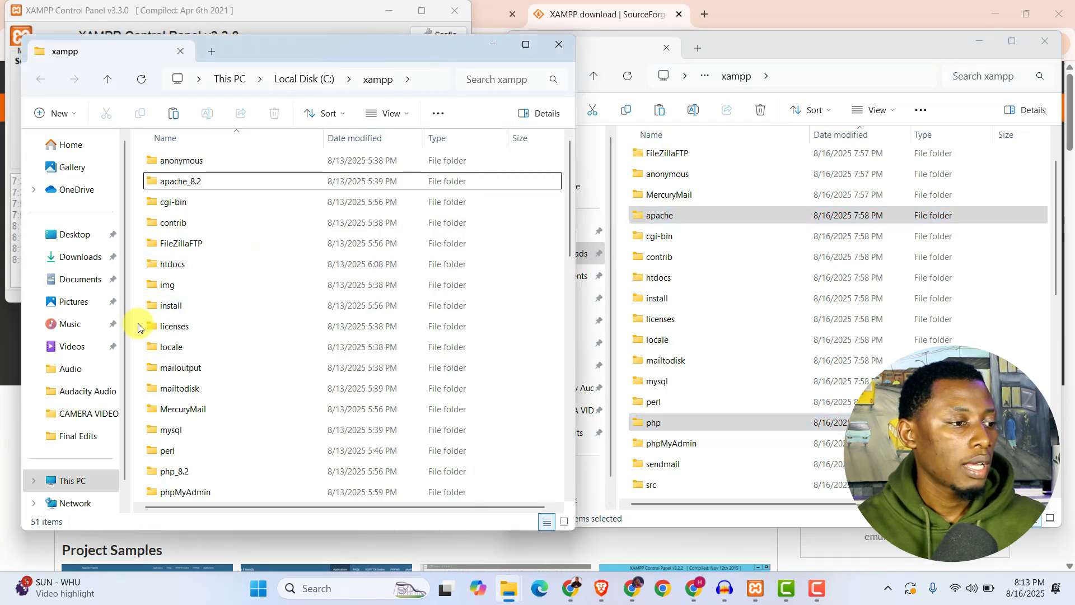
right_click(138, 324)
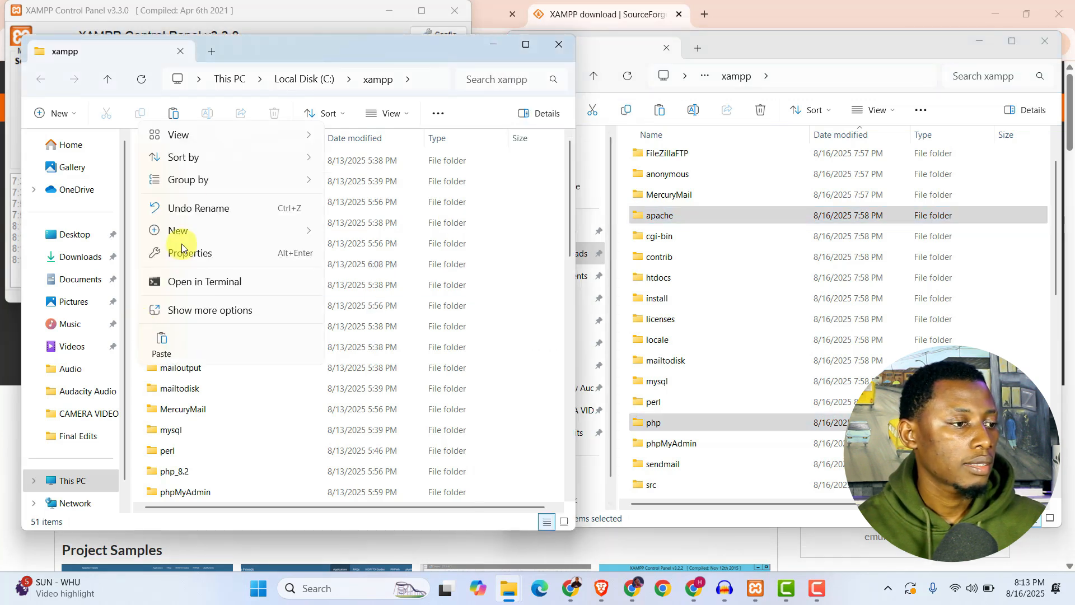
left_click(161, 341)
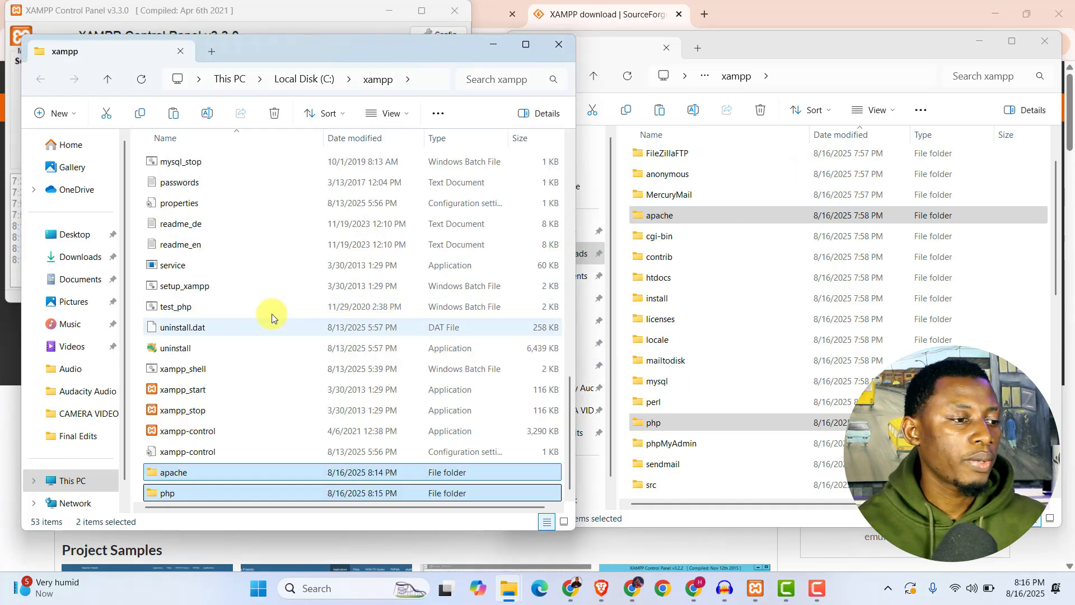
Open the php.ini configuration file from the newly copied php folder in C:\xampp in Notepad.
left_click(201, 451)
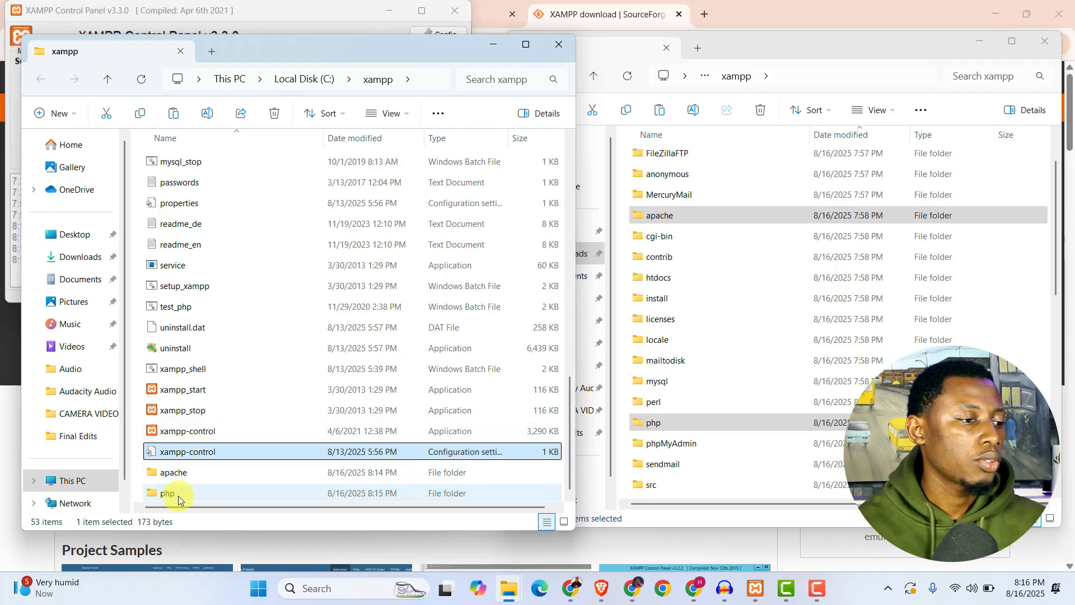
double_click(153, 494)
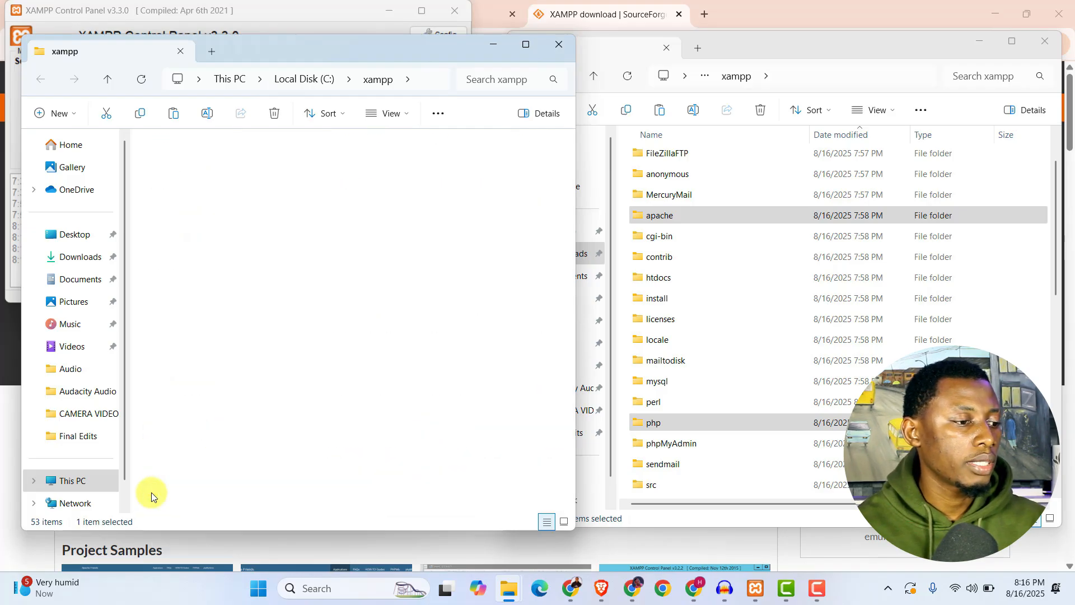
scroll(279, 257, "down", 10)
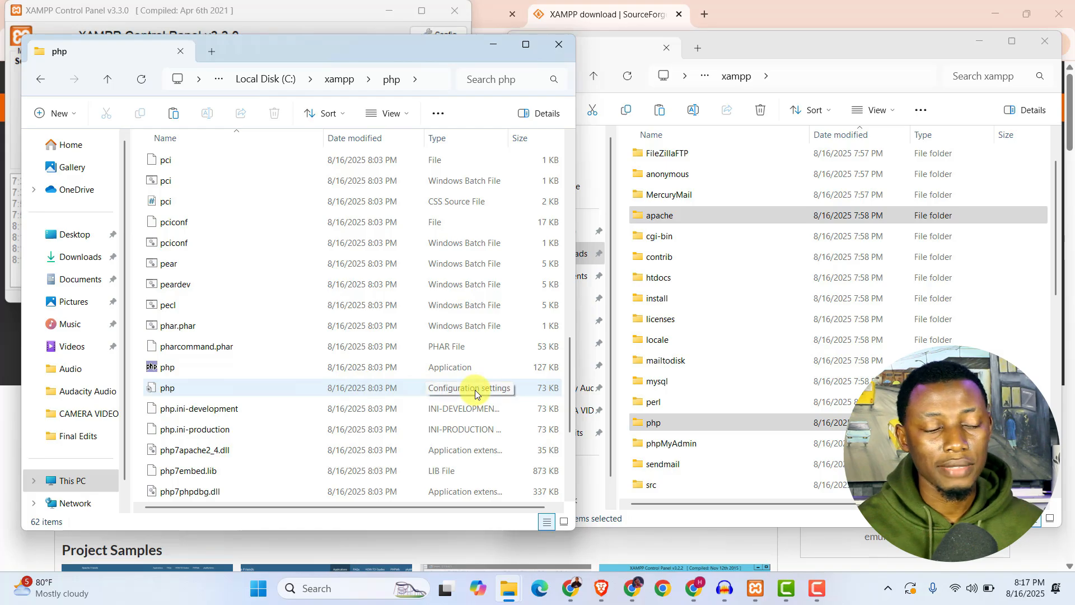
left_click(149, 386)
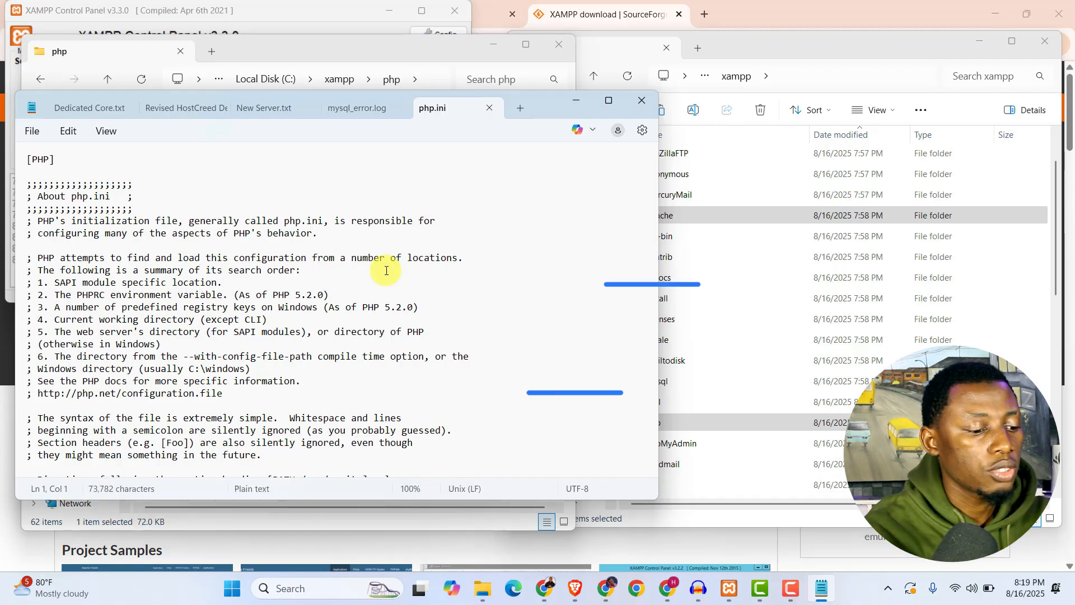
Start a find and replace in php.ini for "\xampp" and step through its occurrences.
key("ctrl+h")
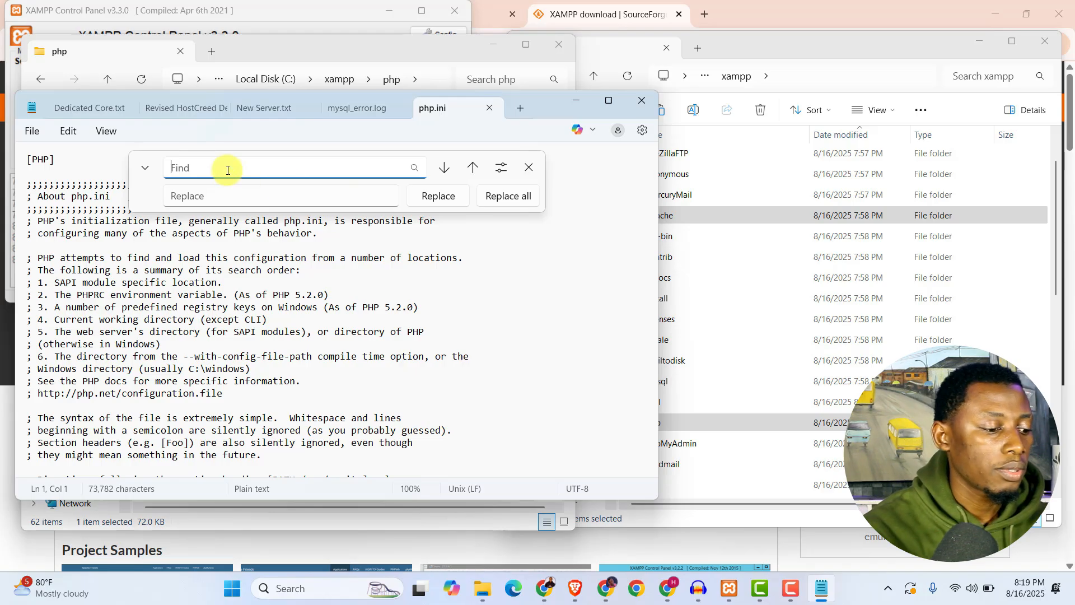
type("\\xampp")
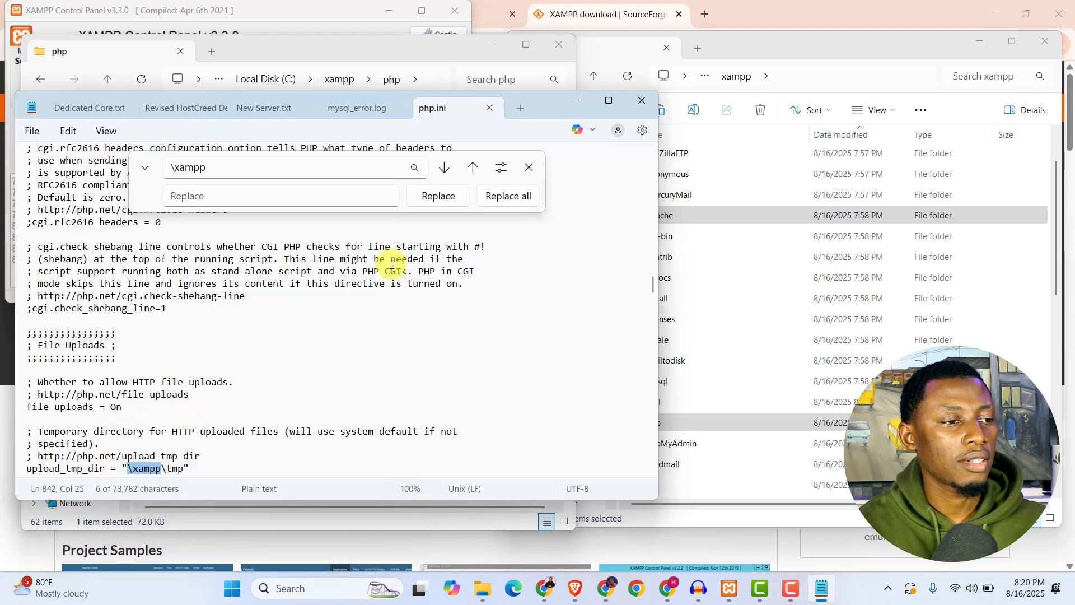
left_click(445, 170)
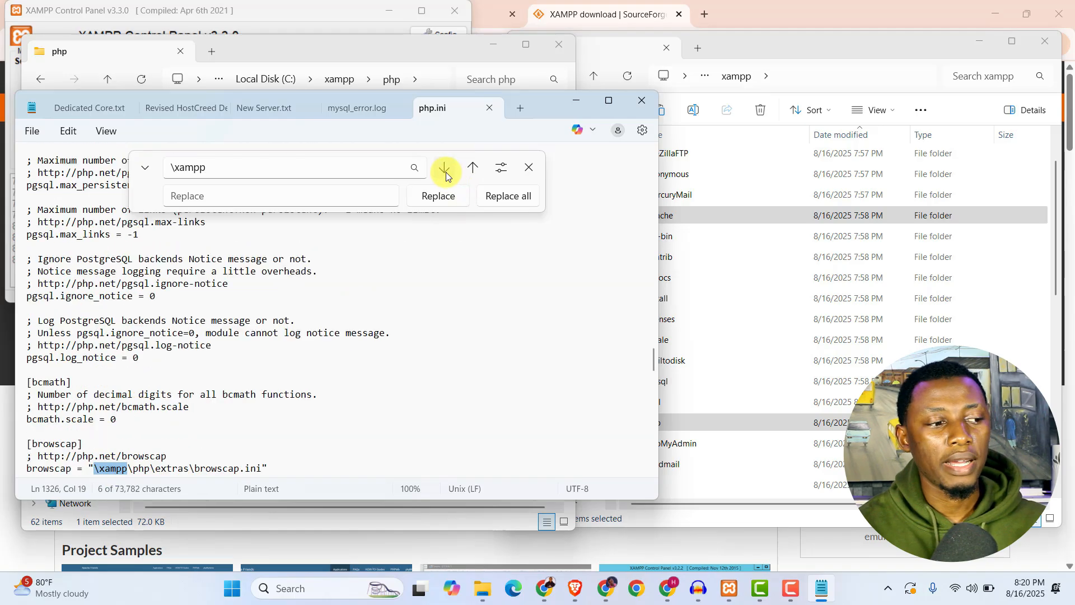
left_click(446, 170)
left_click(445, 169)
left_click(446, 170)
left_click(446, 170)
left_click(445, 169)
left_click(445, 170)
left_click(446, 170)
left_click(445, 170)
left_click(446, 169)
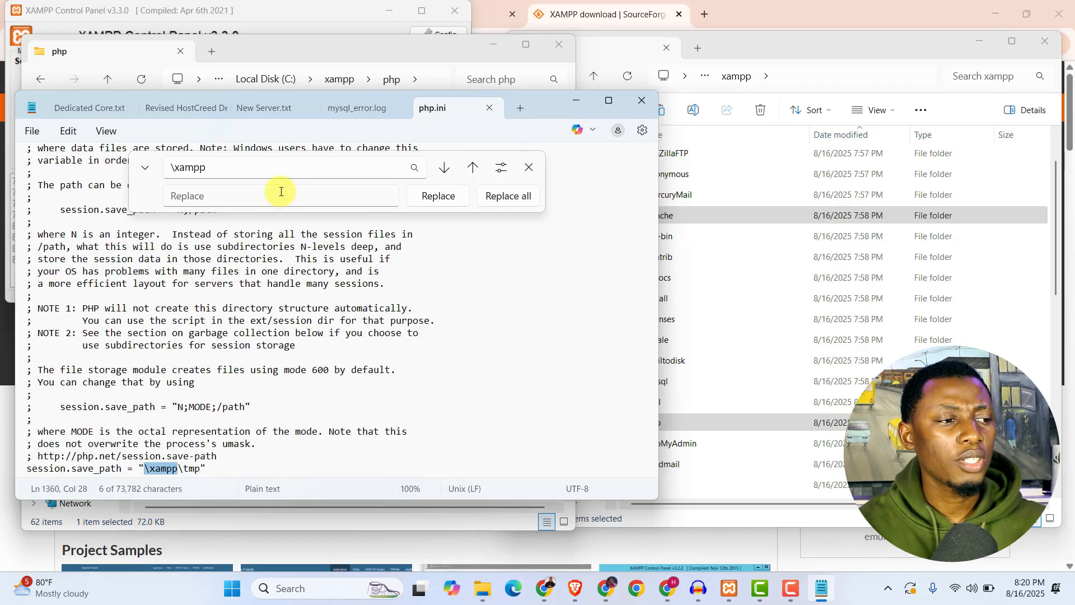
Enter "C:\xampp" as the replacement text for "\xampp" in php.ini.
left_click(275, 196)
type("C")
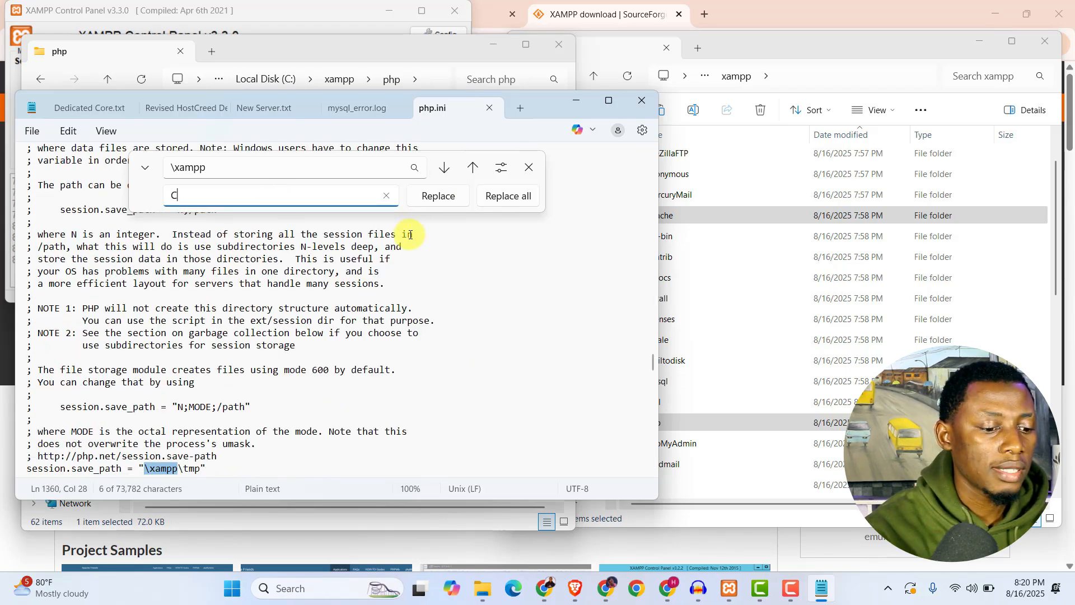
type(":\\xampp")
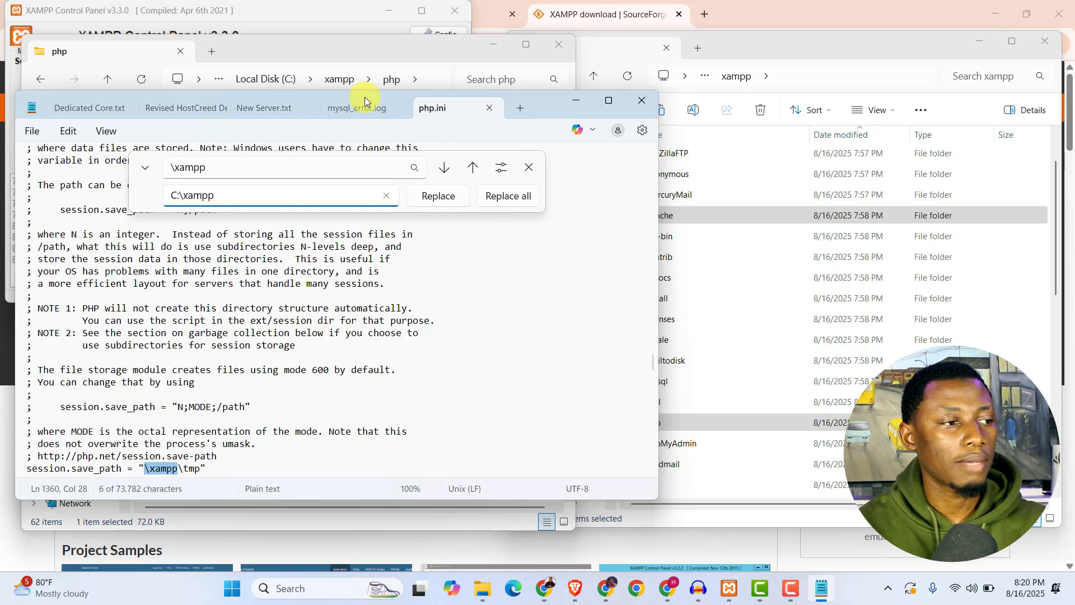
Open the local XAMPP folder from the XAMPP Control Panel, copy its path and paste it as the replacement text for php.ini in Notepad.
left_click(332, 13)
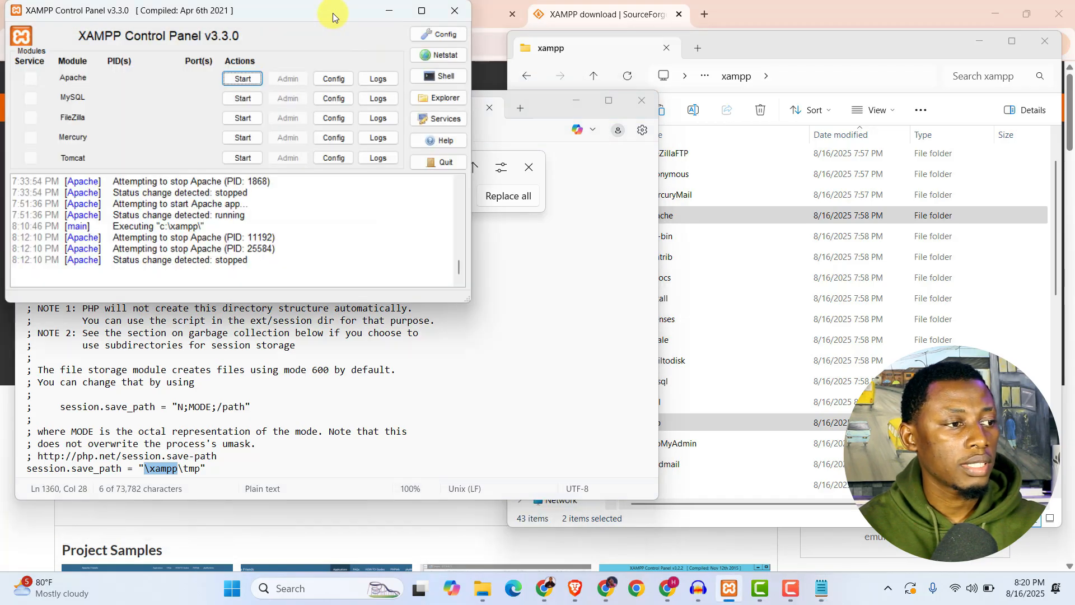
left_click(442, 98)
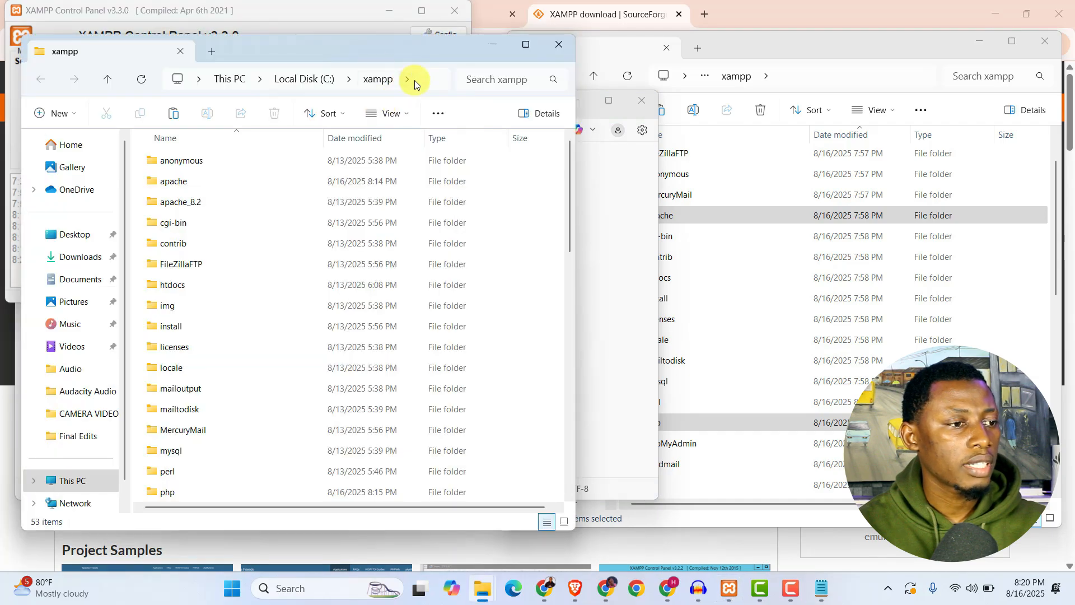
left_click(425, 82)
left_click(228, 79)
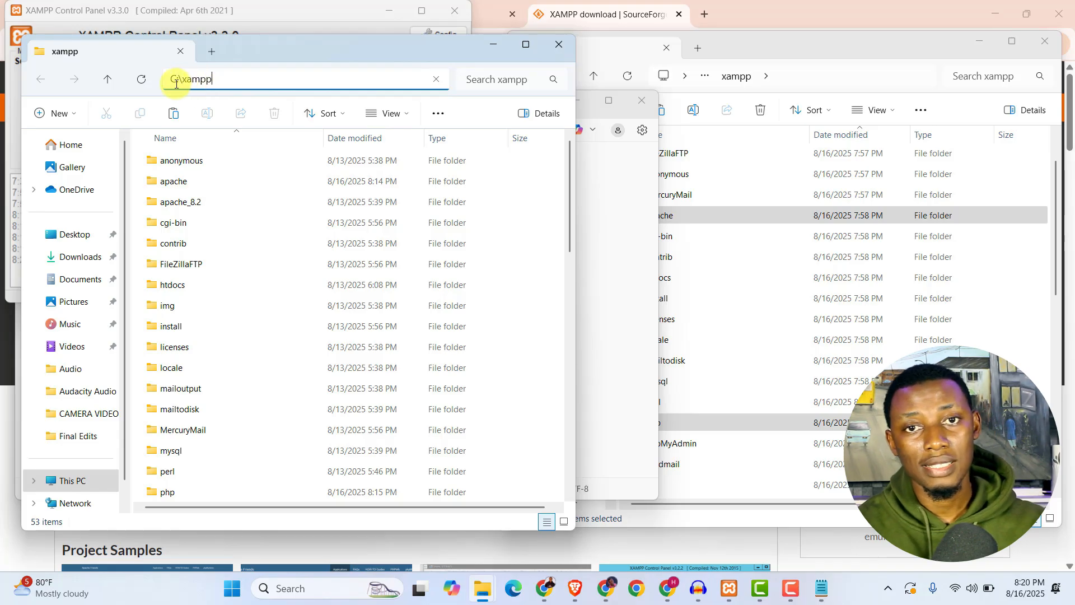
left_click_drag(221, 78, 174, 84)
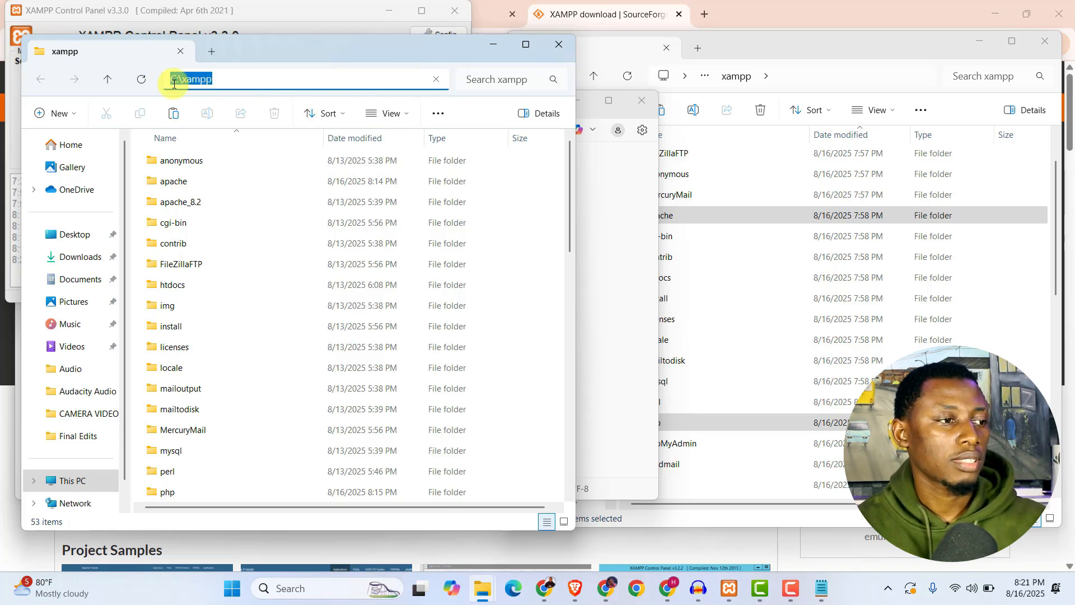
left_click(492, 44)
triple_click(200, 196)
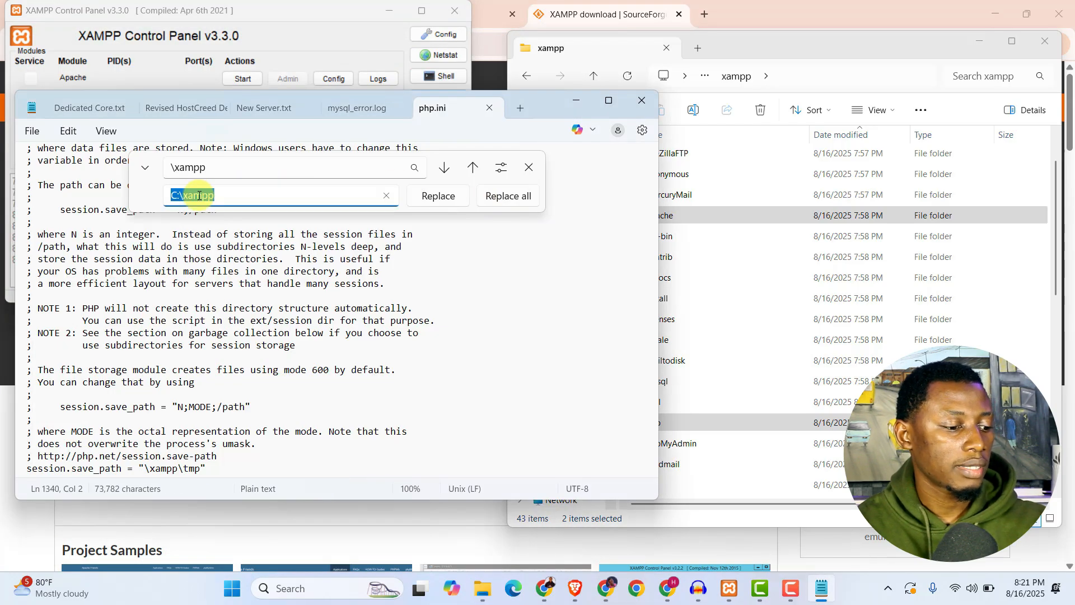
key("ctrl+v")
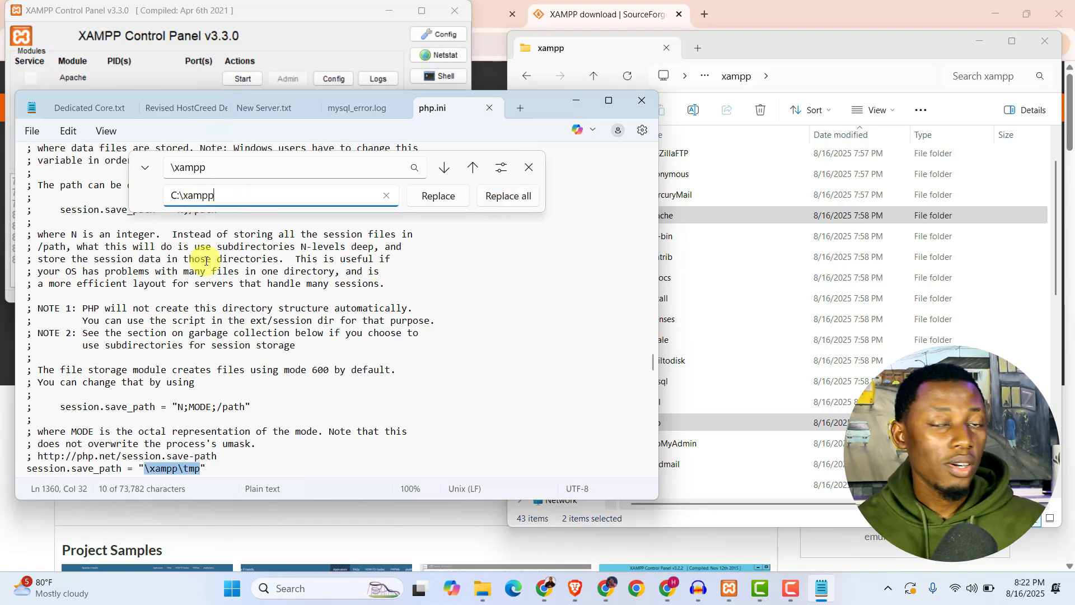
Replace all occurrences of "\xampp" in php.ini with "C:\xampp".
left_click_drag(205, 168, 160, 174)
left_click_drag(216, 196, 162, 197)
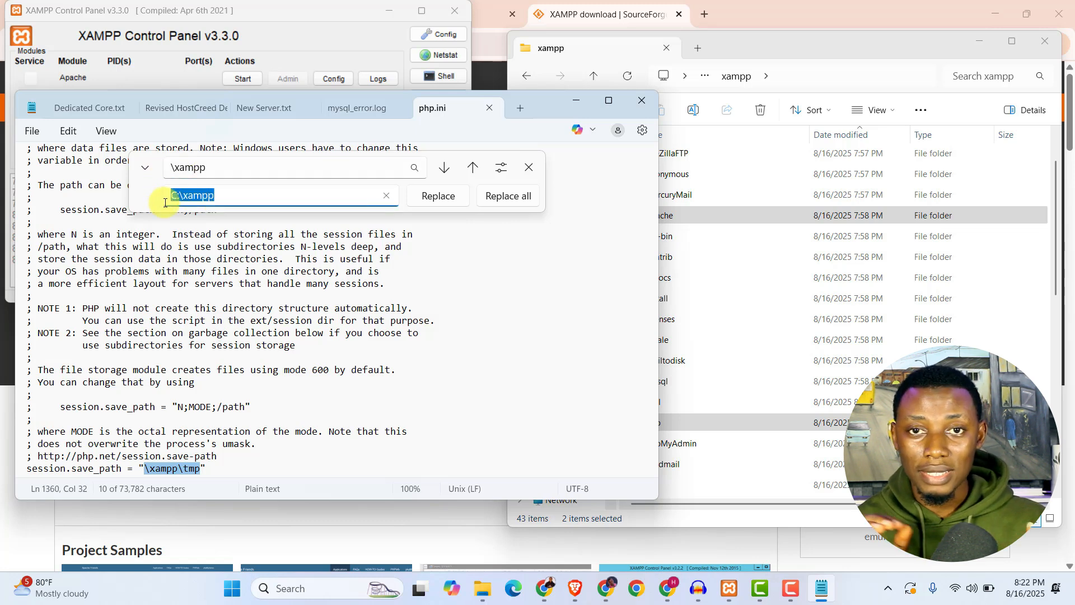
left_click(241, 199)
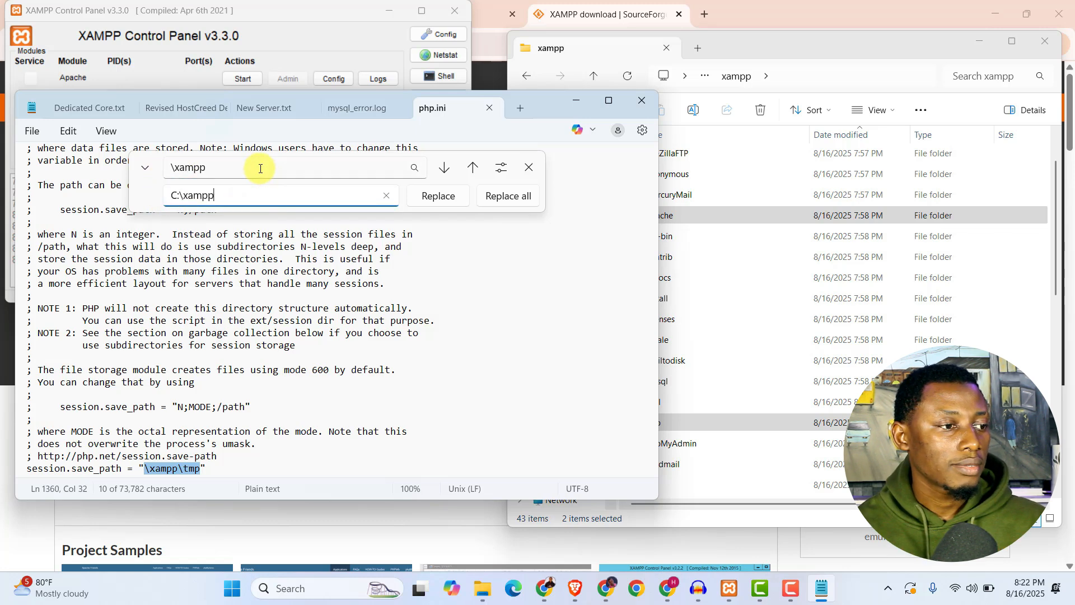
left_click(508, 198)
Search php.ini for "C:\xampp" with the replacement text cleared, and step through the occurrences to check the corrected paths.
left_click_drag(212, 196, 163, 196)
key("ctrl+c")
double_click(188, 168)
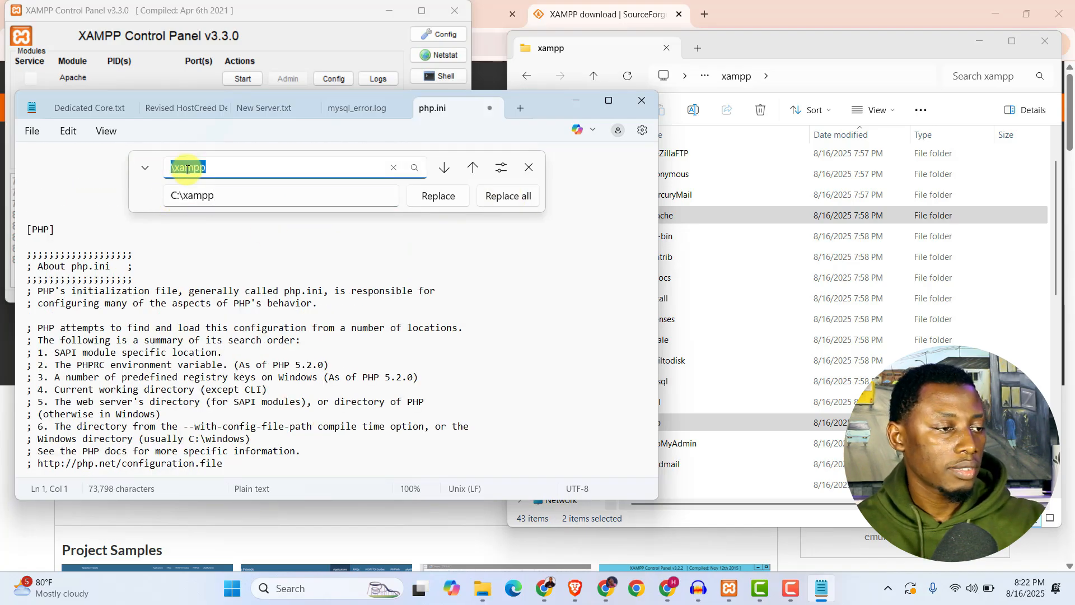
key("ctrl+v")
double_click(190, 194)
key("BackSpace")
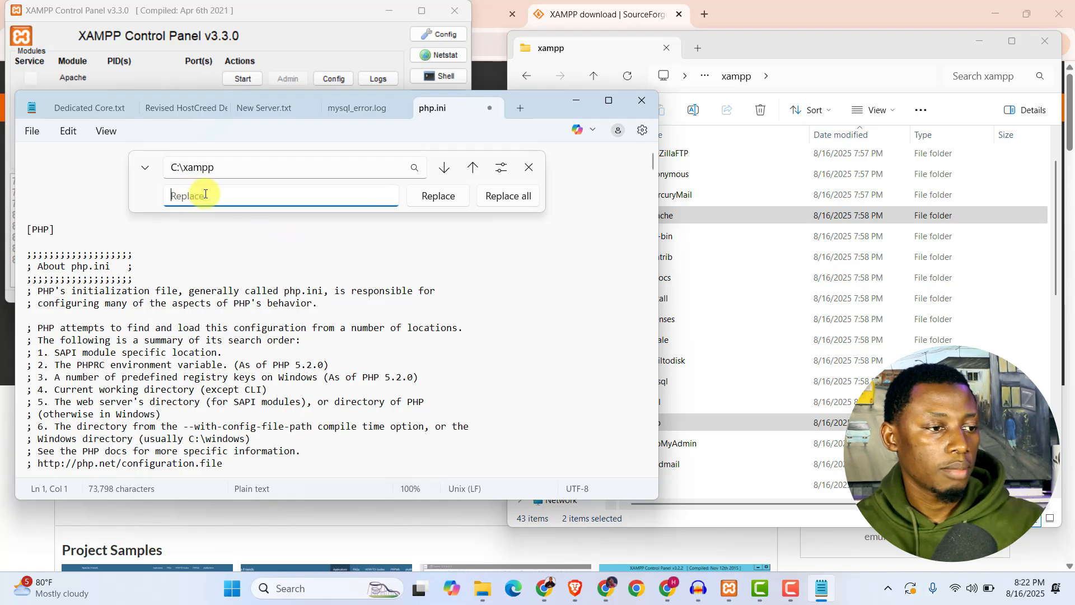
left_click(445, 168)
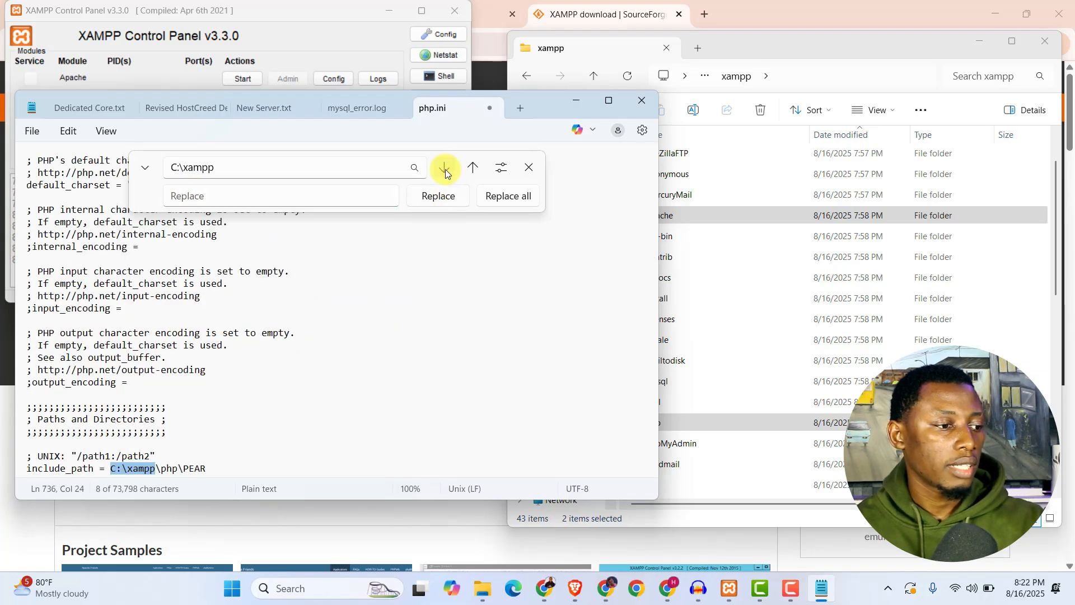
left_click(445, 168)
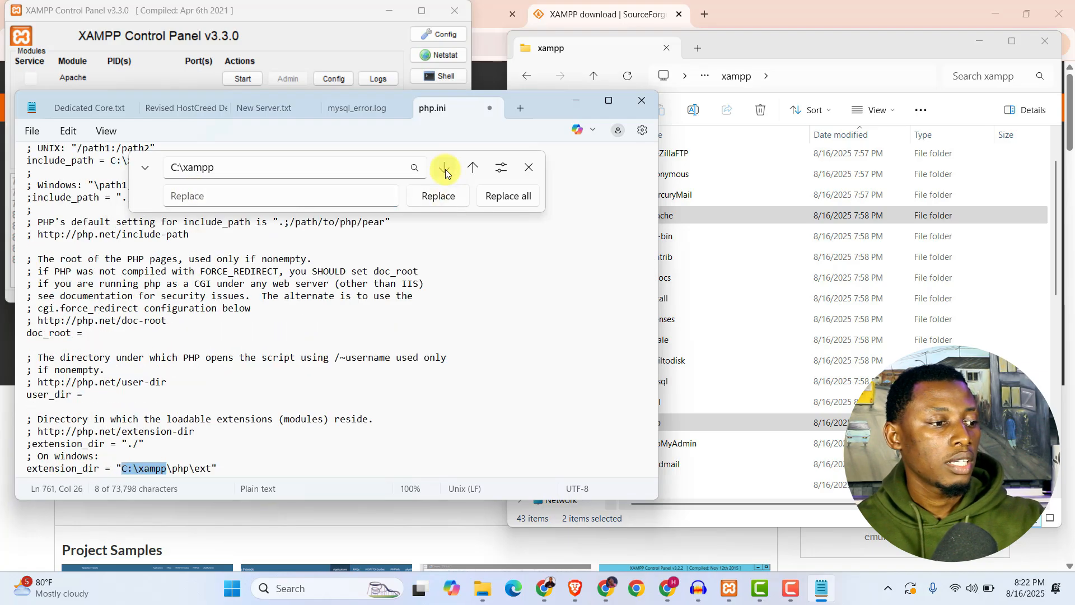
left_click(445, 168)
left_click(445, 168)
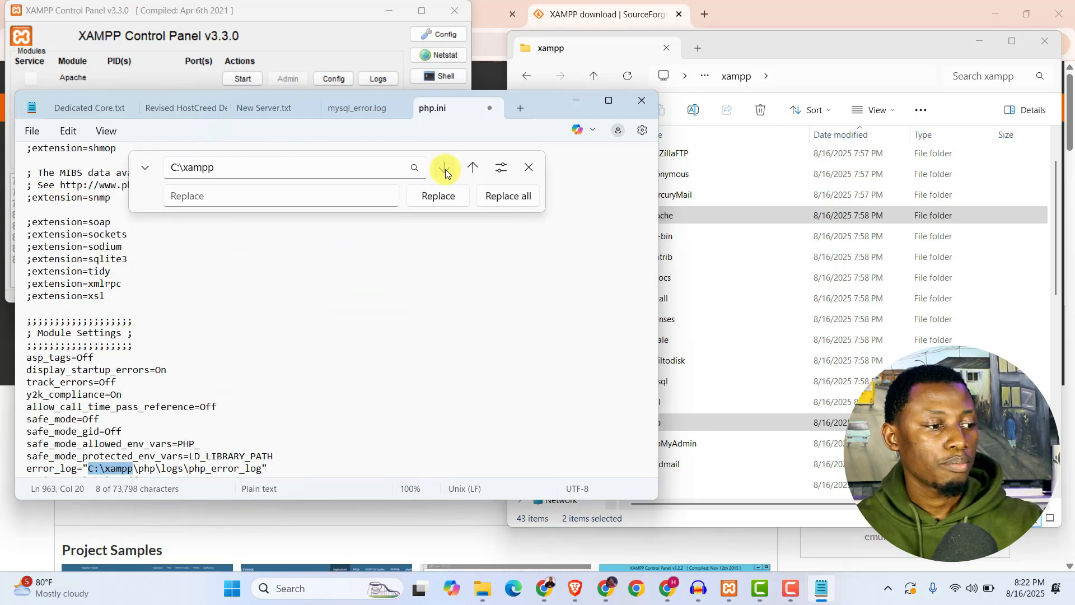
left_click(445, 168)
left_click(445, 168)
left_click(445, 169)
left_click(445, 170)
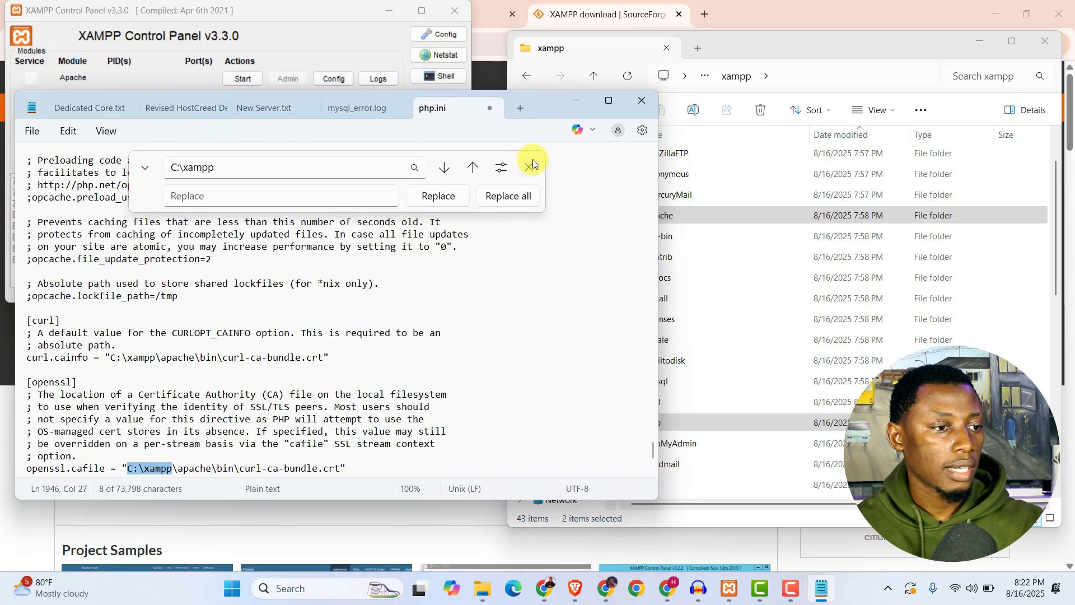
Save the edited php.ini and start the Apache and MySQL modules in the XAMPP Control Panel.
left_click(528, 167)
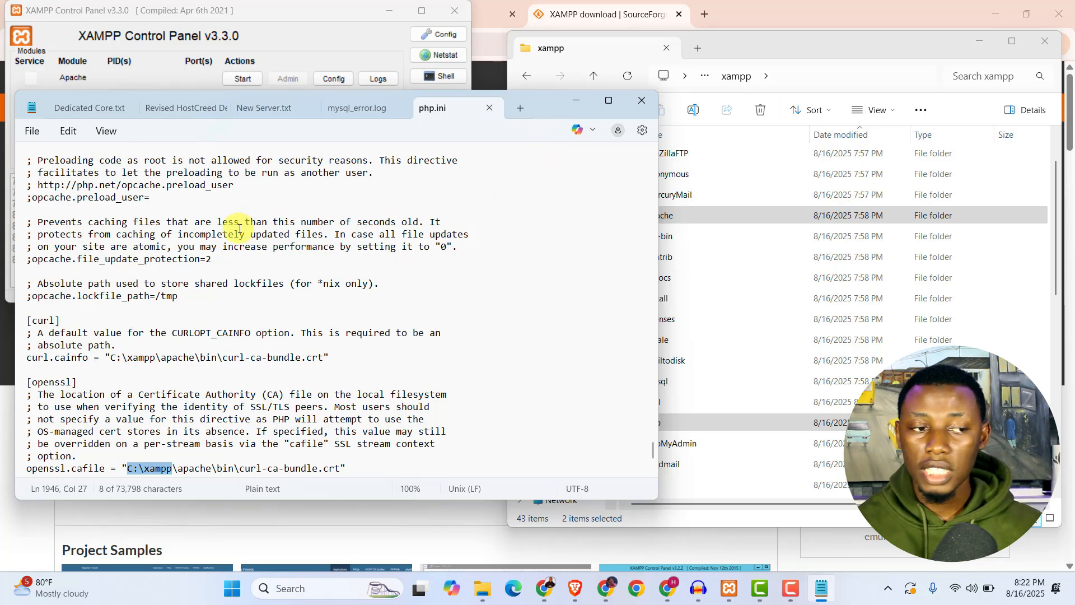
left_click(575, 99)
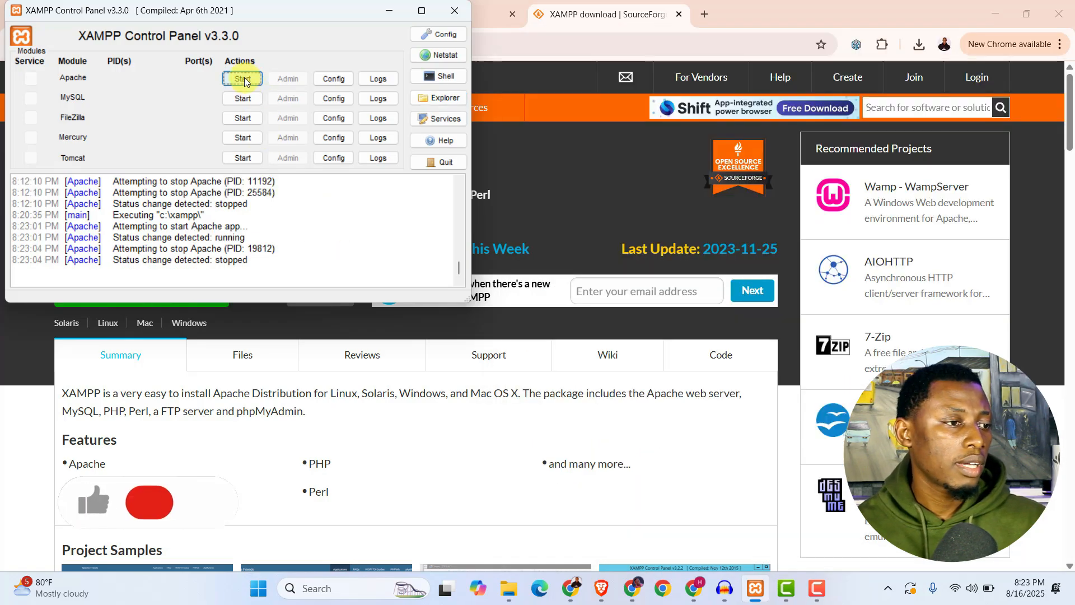
left_click(244, 79)
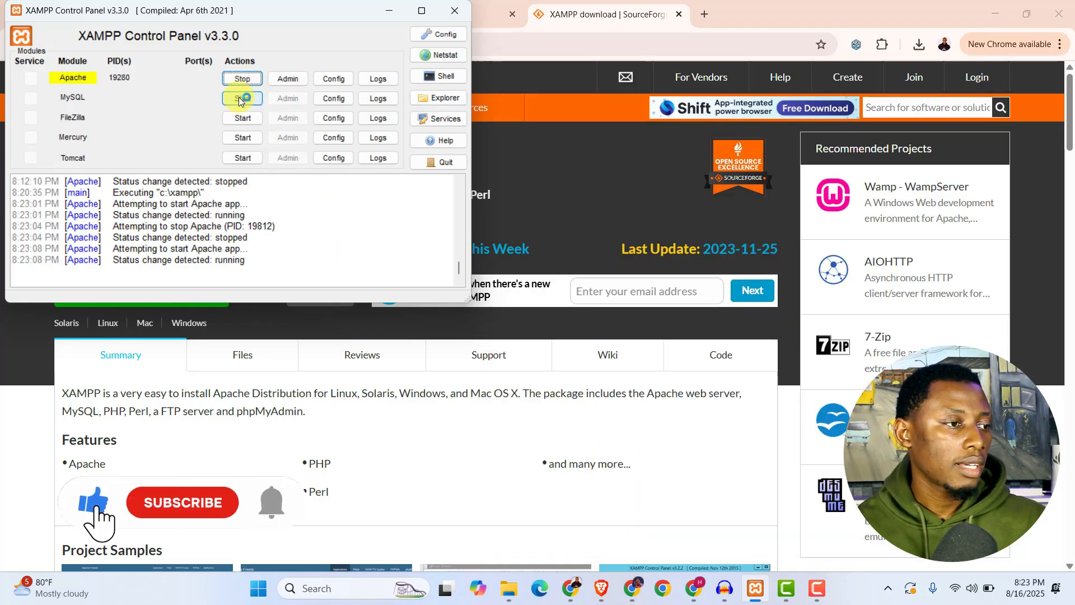
left_click(240, 99)
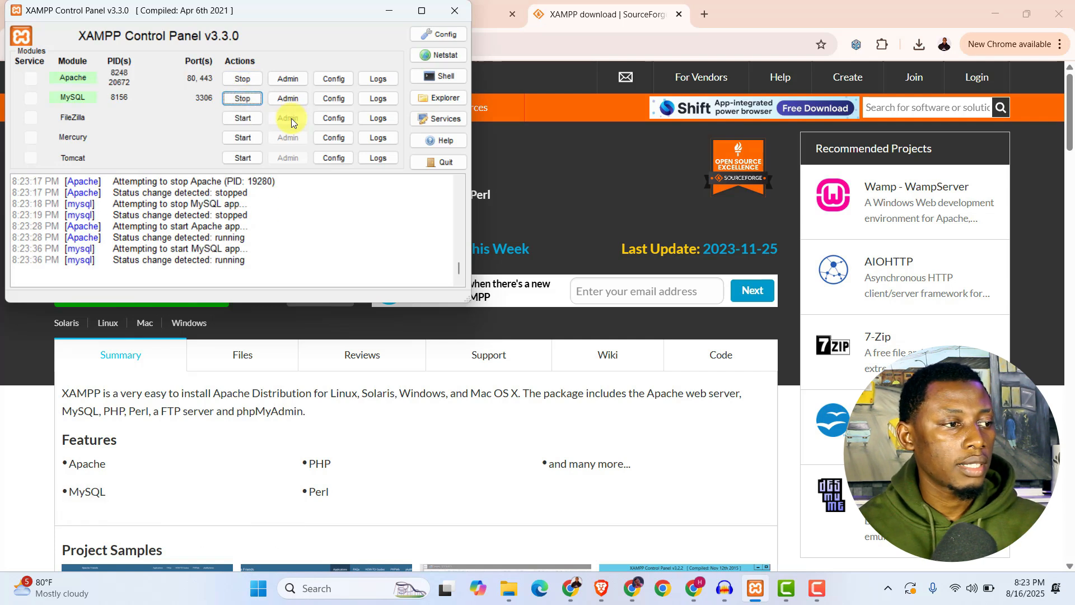
Open localhost in a new Chrome tab and check the PHP version on the dashboard's PHPInfo page.
left_click(389, 12)
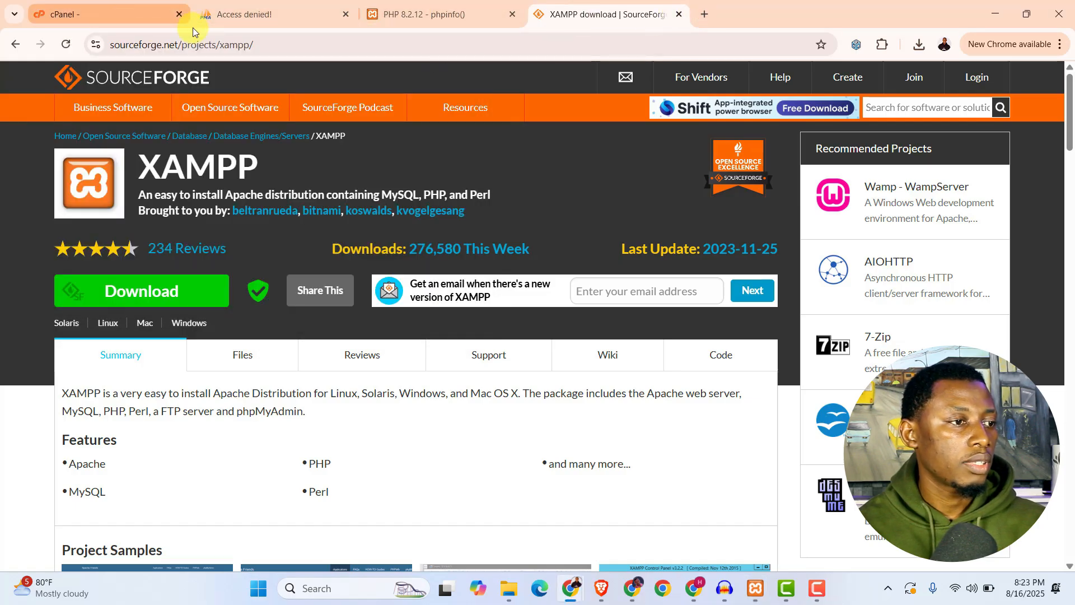
left_click(704, 13)
type("localhost")
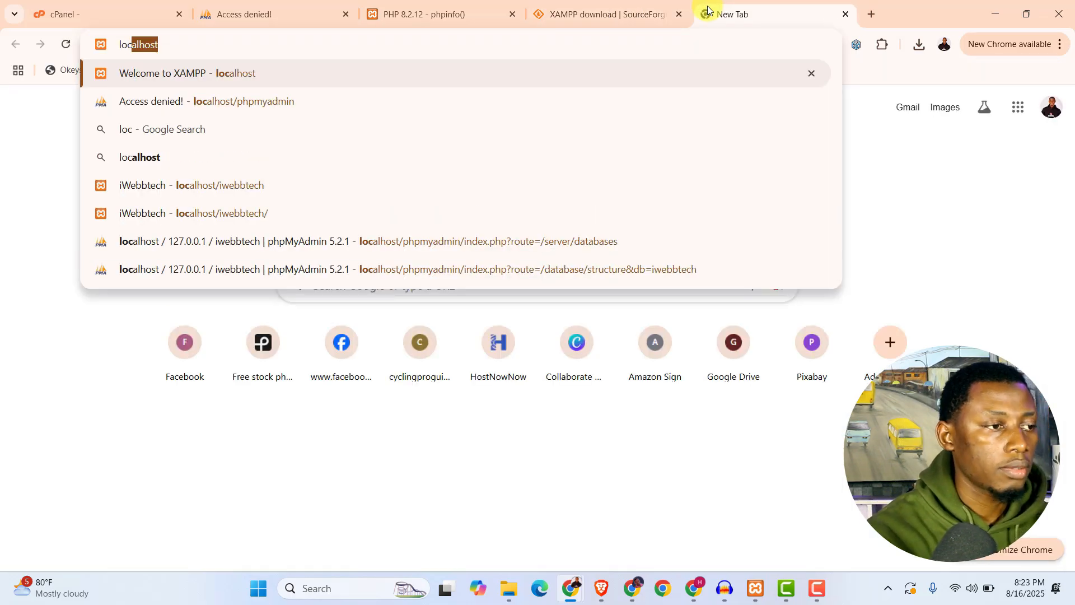
key("Return")
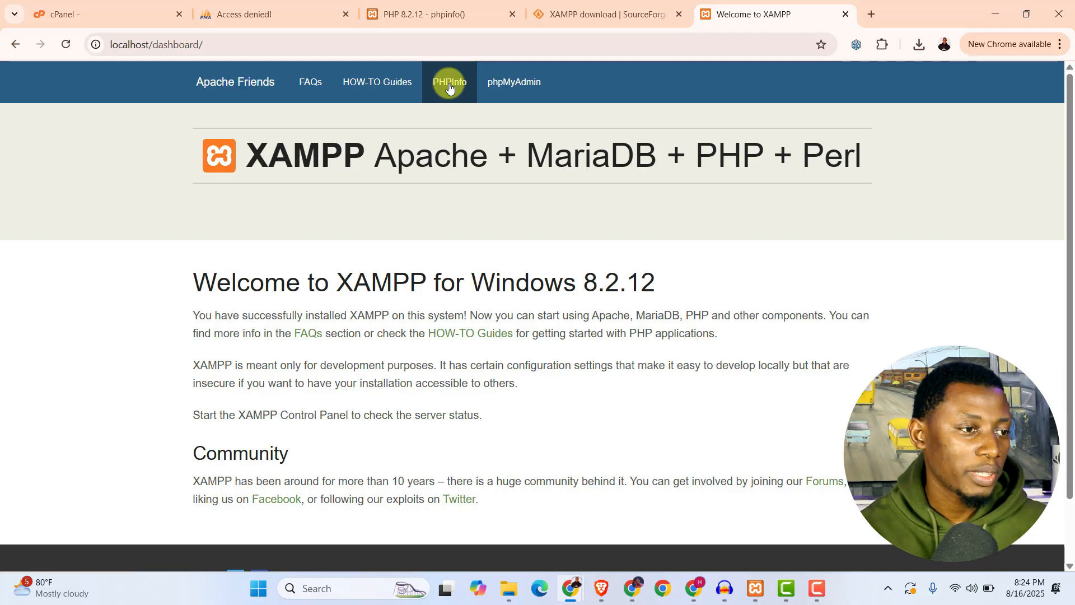
left_click(449, 85)
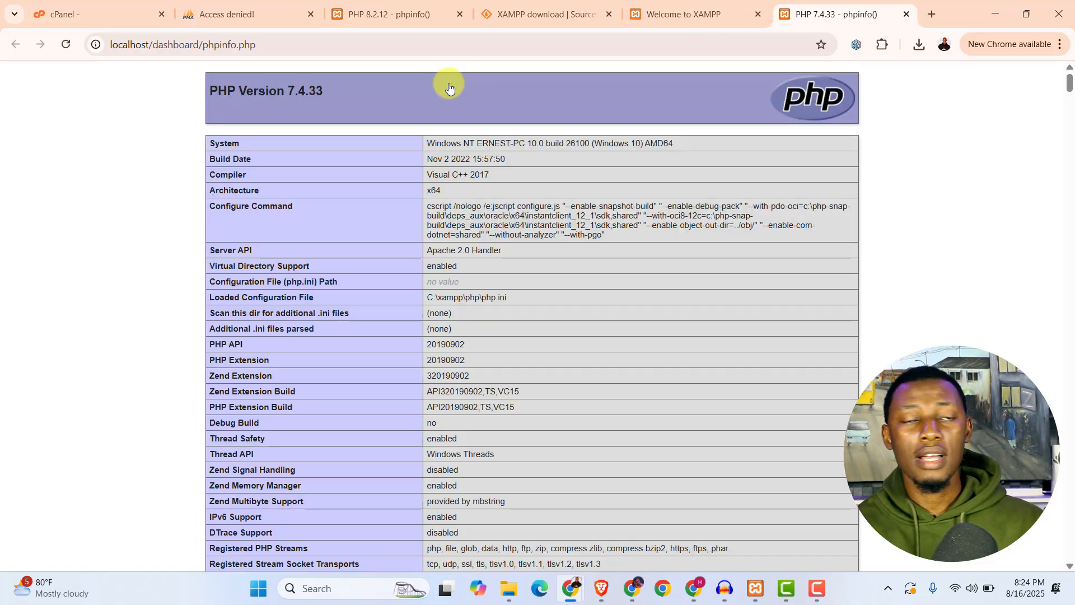
left_click_drag(323, 90, 290, 103)
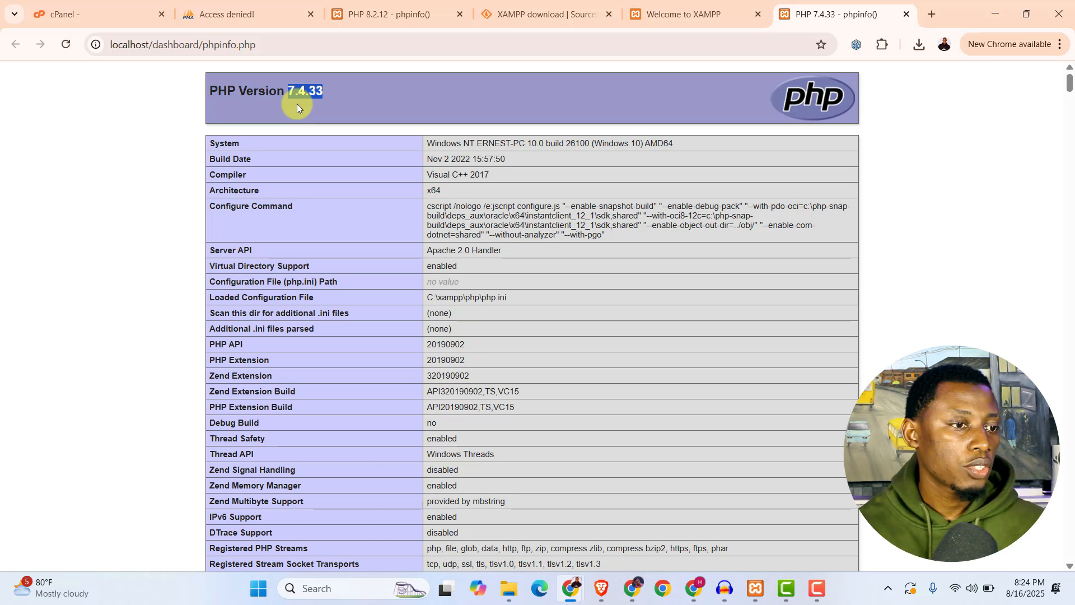
Open phpMyAdmin from the XAMPP dashboard and check the PHP version given in the web server details.
left_click(704, 14)
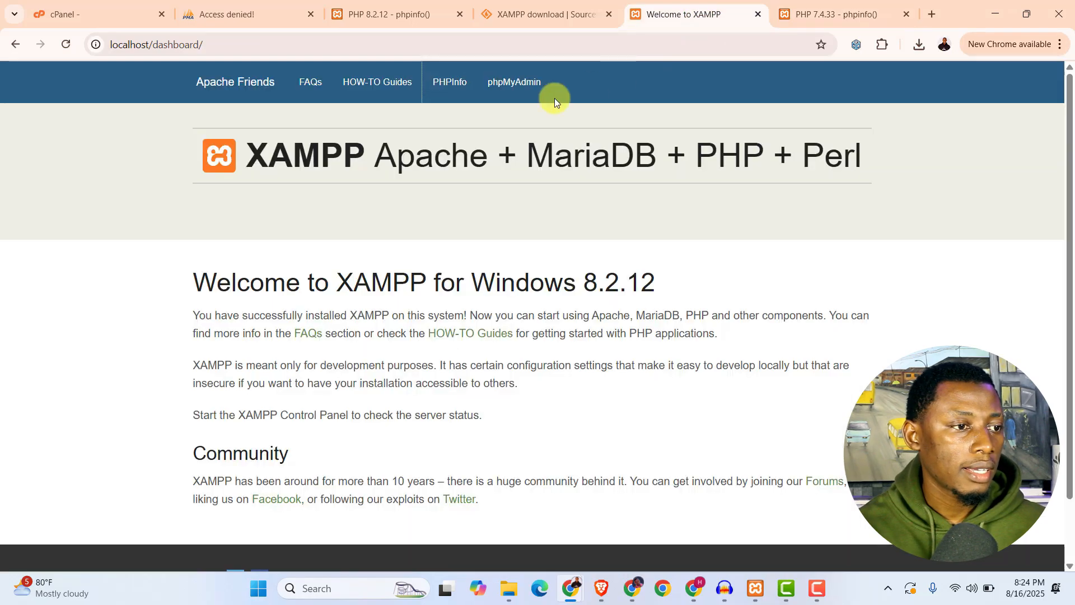
left_click(509, 85)
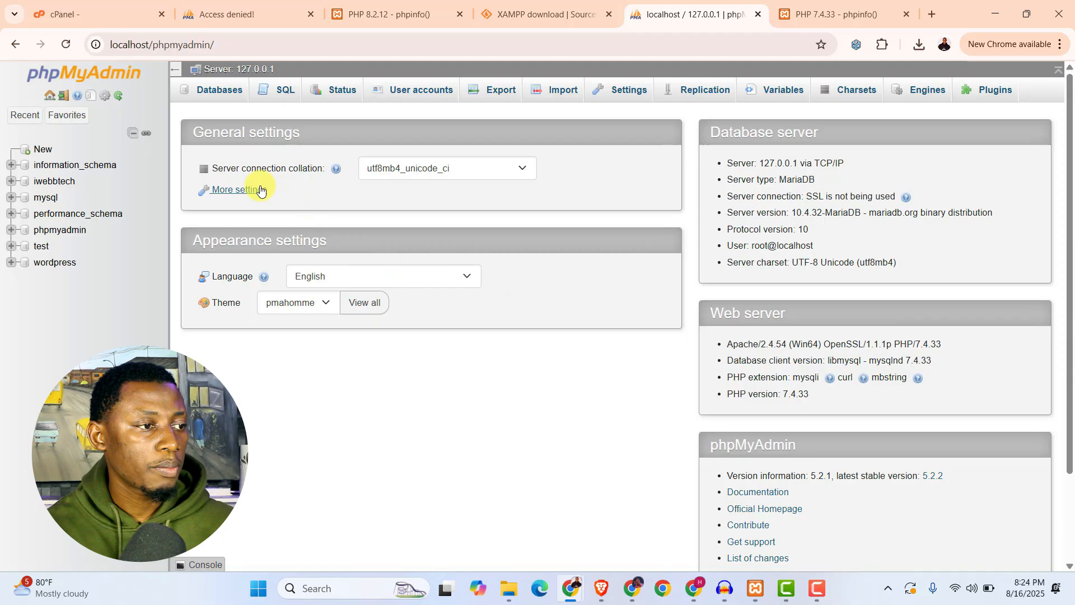
left_click_drag(954, 346, 920, 346)
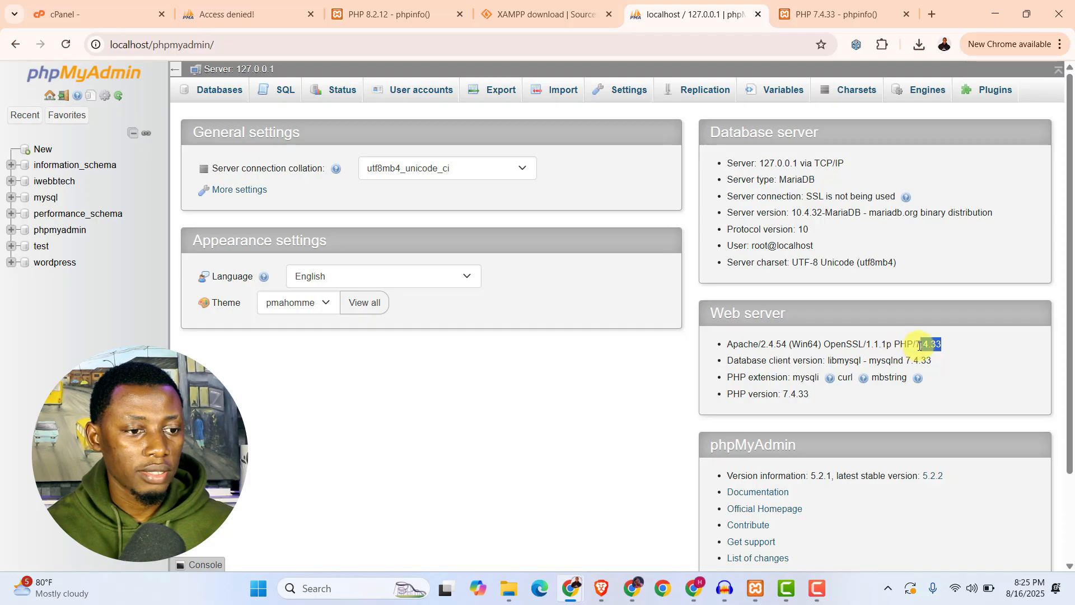
left_click(968, 346)
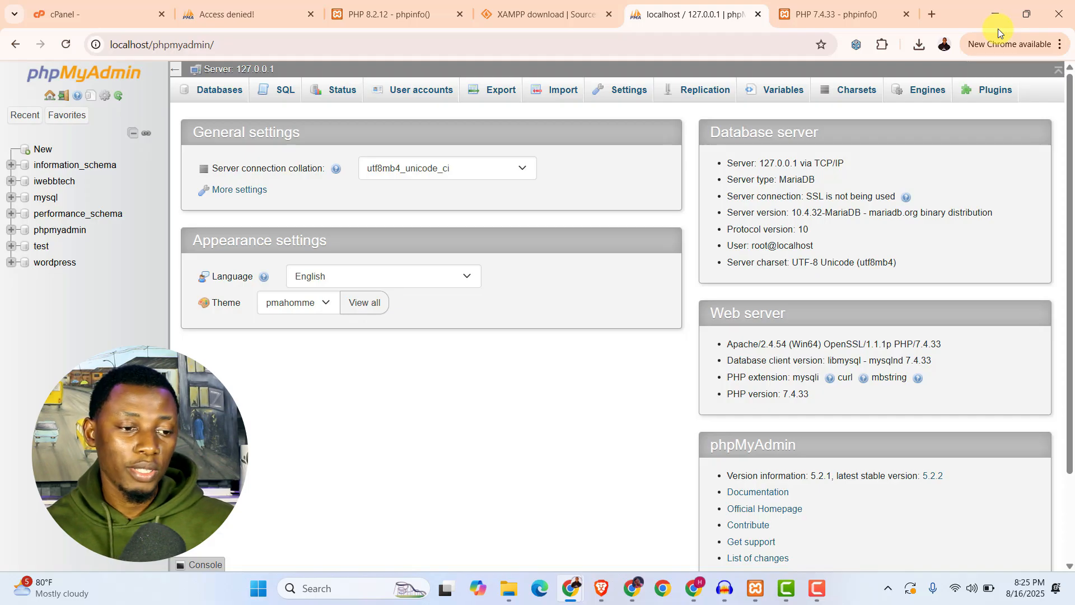
Open the local XAMPP folder from the XAMPP Control Panel and look over its apache, apache_8.2, php and php_8.2 folders.
left_click(755, 588)
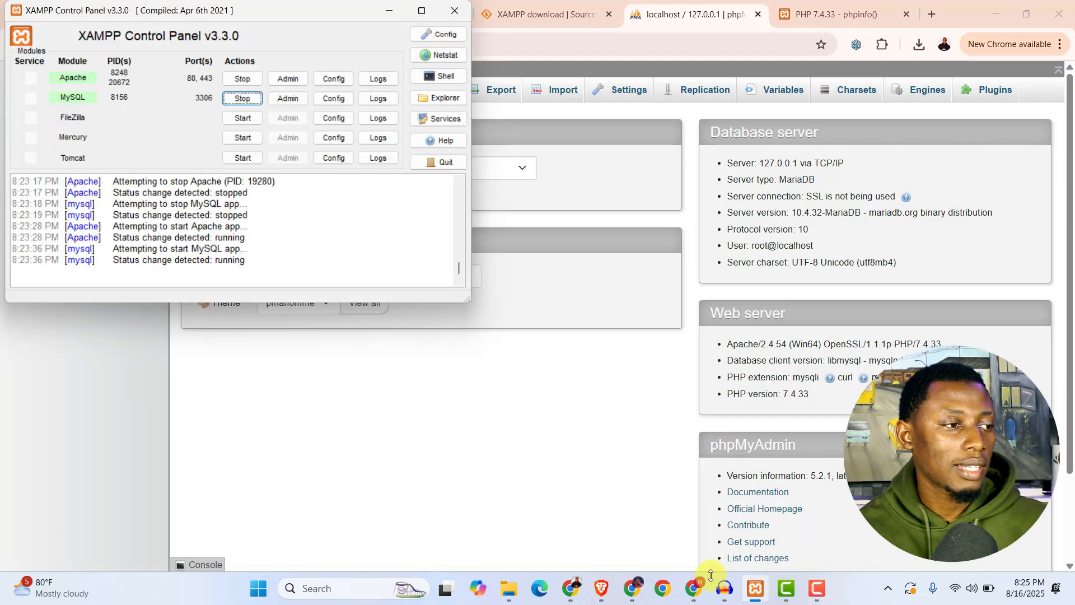
left_click(440, 99)
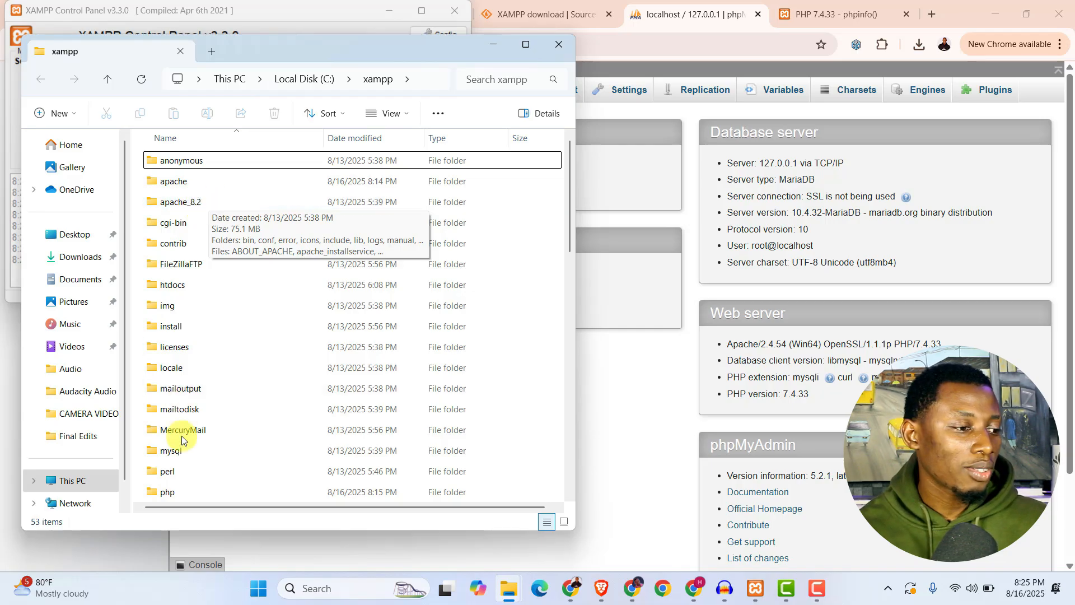
scroll(177, 455, "down", 1)
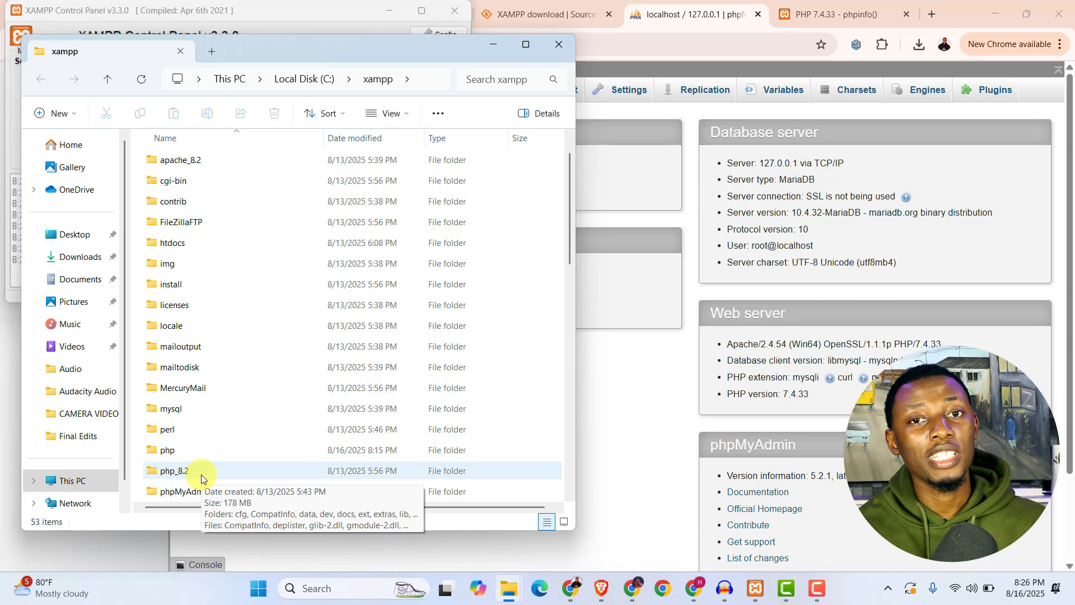
scroll(187, 456, "up", 1)
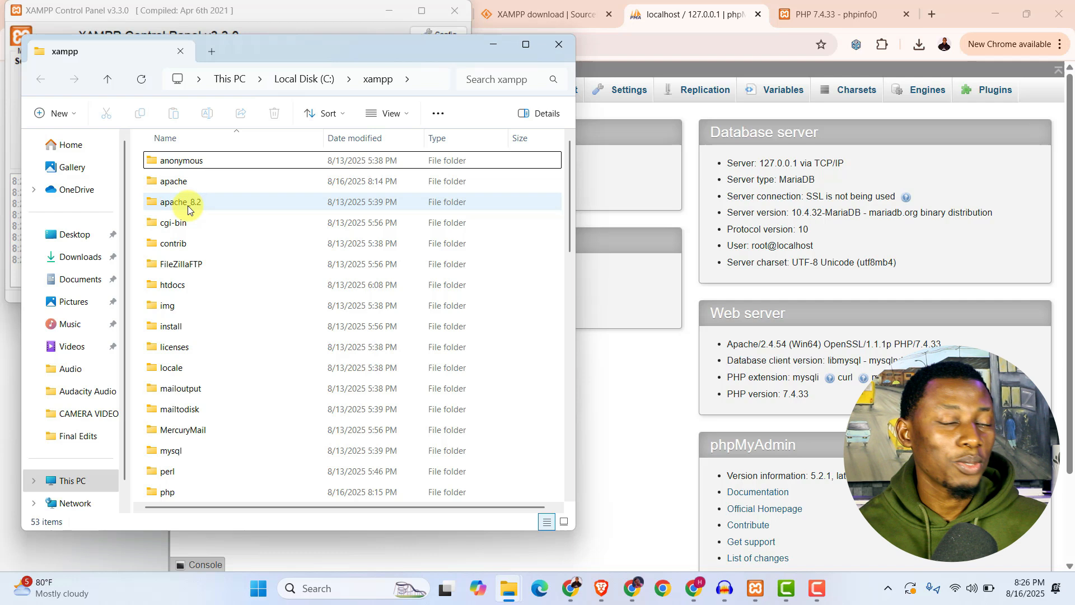
scroll(188, 208, "down", 3)
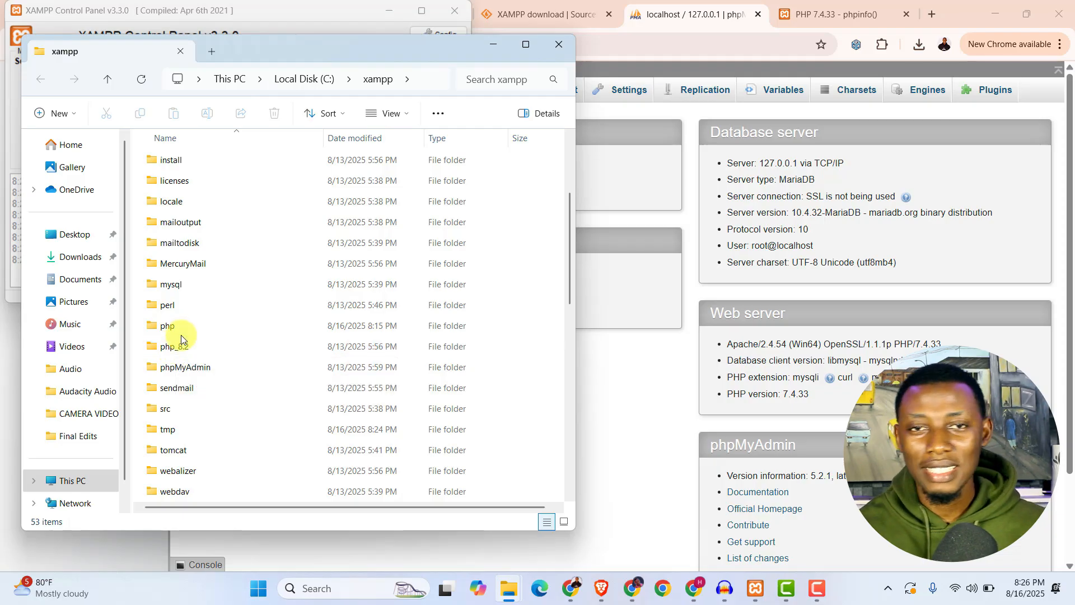
scroll(180, 335, "up", 3)
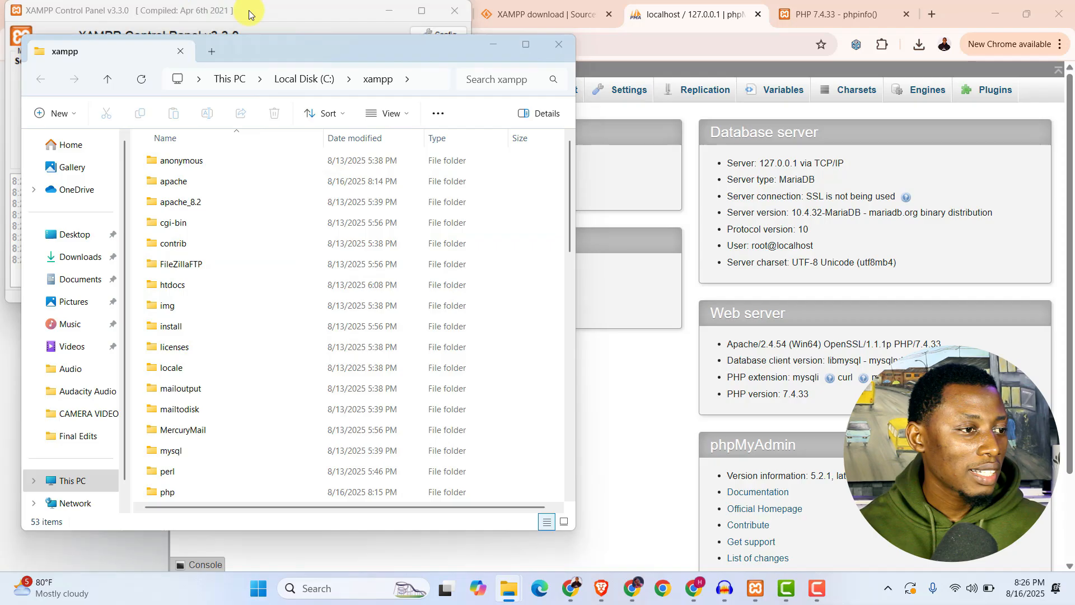
Stop the Apache and MySQL modules in the XAMPP Control Panel and return to the xampp folder window.
left_click(249, 10)
left_click(238, 81)
left_click(240, 97)
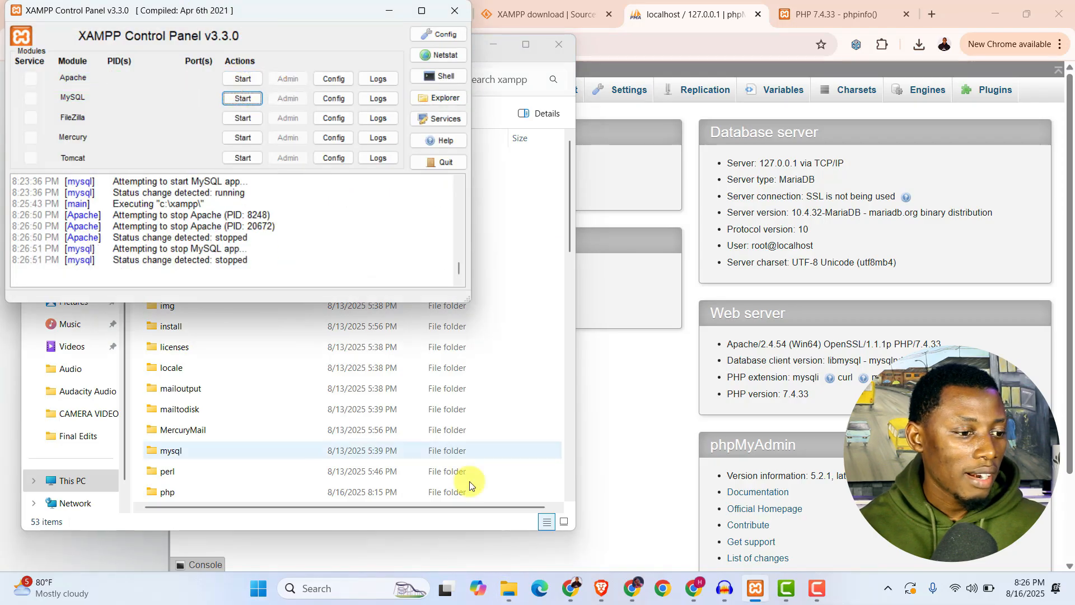
left_click(537, 249)
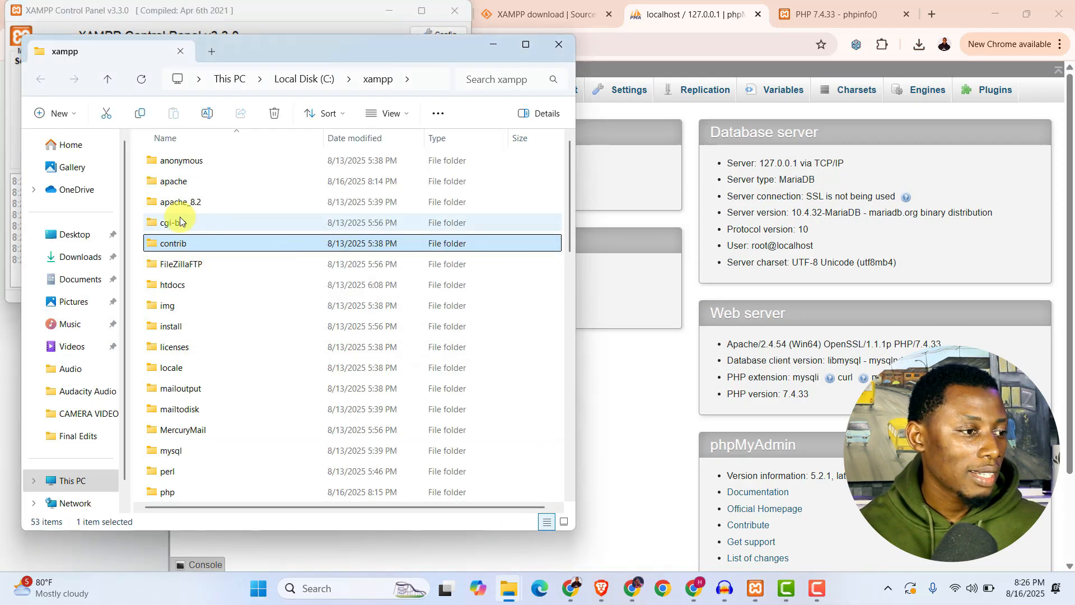
Rename the apache folder to apache_7.4 and the apache_8.2 folder to apache.
left_click(197, 183)
left_click(204, 110)
key("End")
type("_7.4")
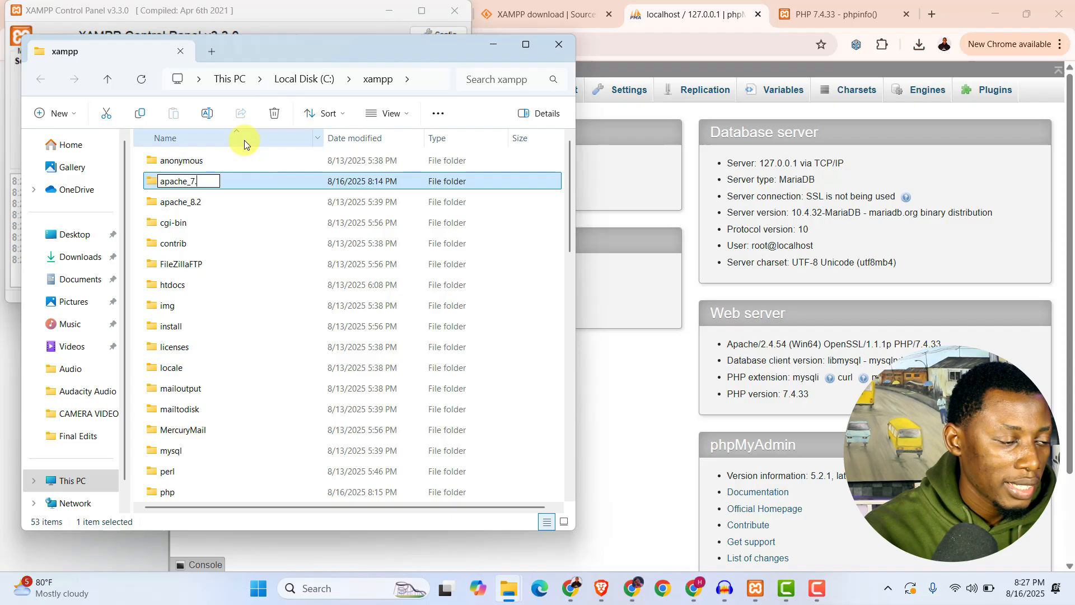
left_click(210, 203)
left_click(212, 116)
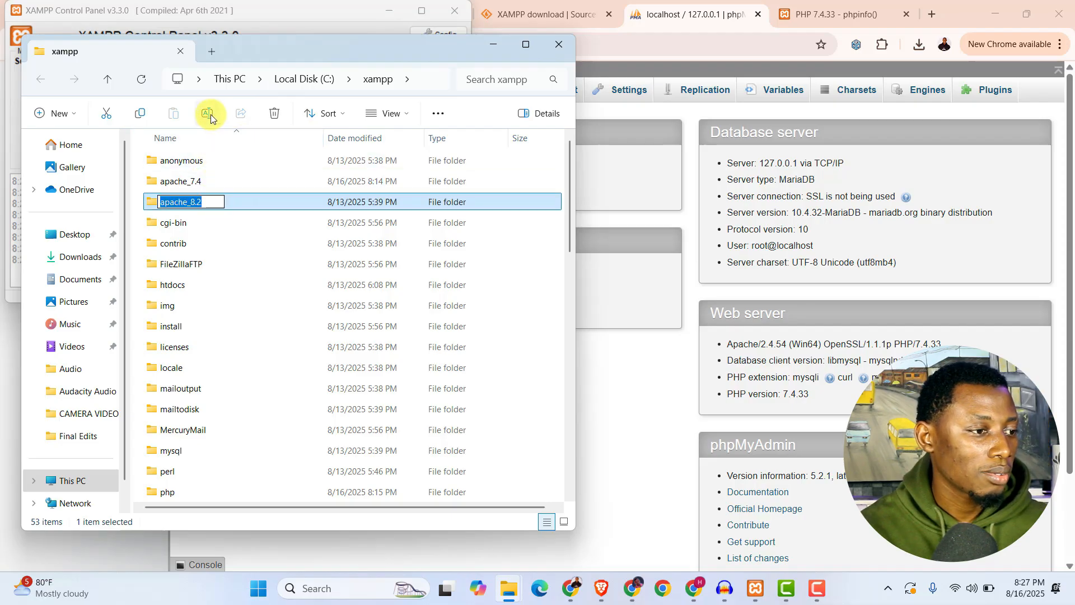
Rename the php folder to php_7.4 and the php_8.2 folder to php.
scroll(233, 357, "down", 2)
left_click(203, 408)
left_click(196, 390)
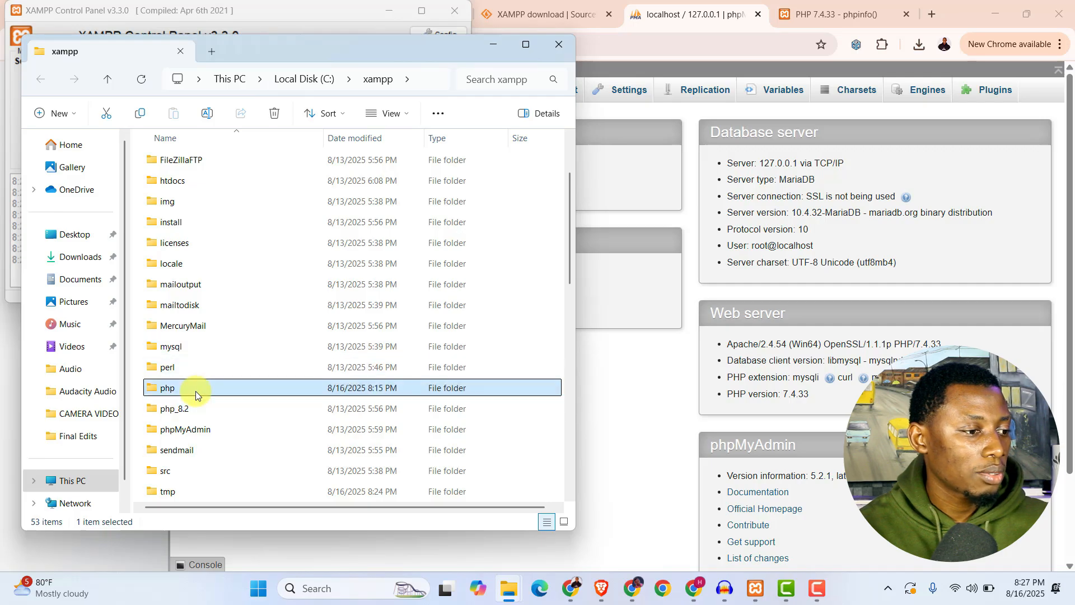
left_click(209, 115)
type("_7.4")
key("Return")
key("Down")
left_click(208, 115)
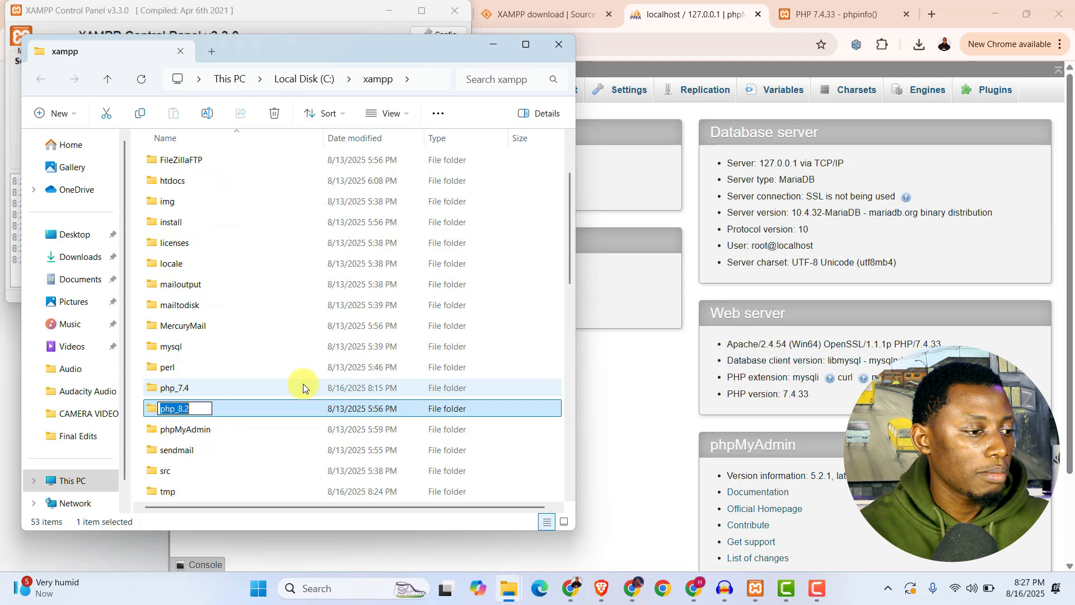
type("php")
key("Return")
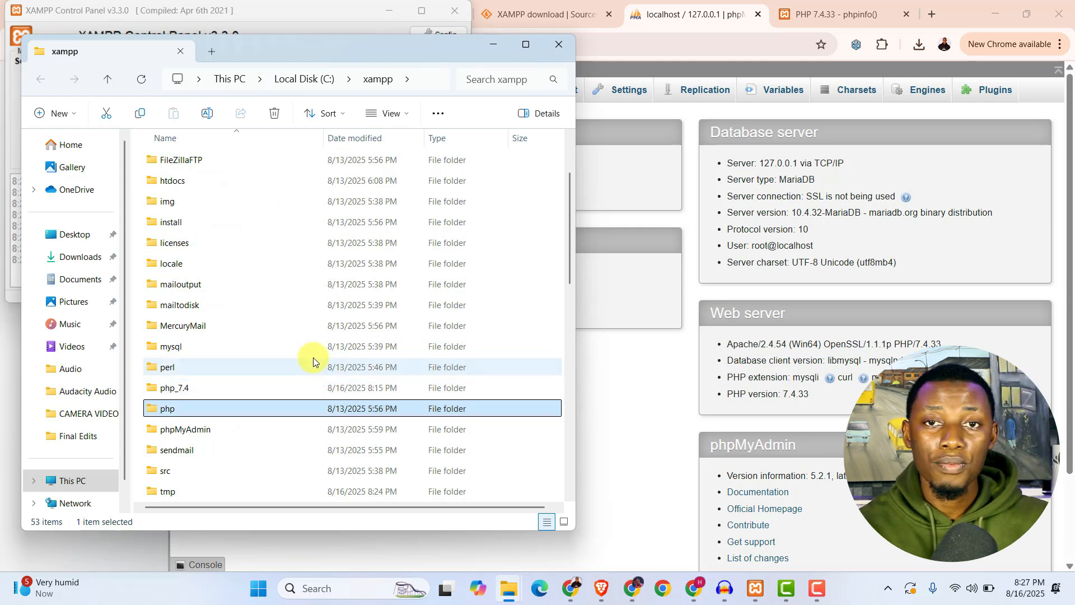
Start the Apache and MySQL modules in the XAMPP Control Panel and check the PHP version on the dashboard's PHPInfo page in Chrome.
left_click(493, 45)
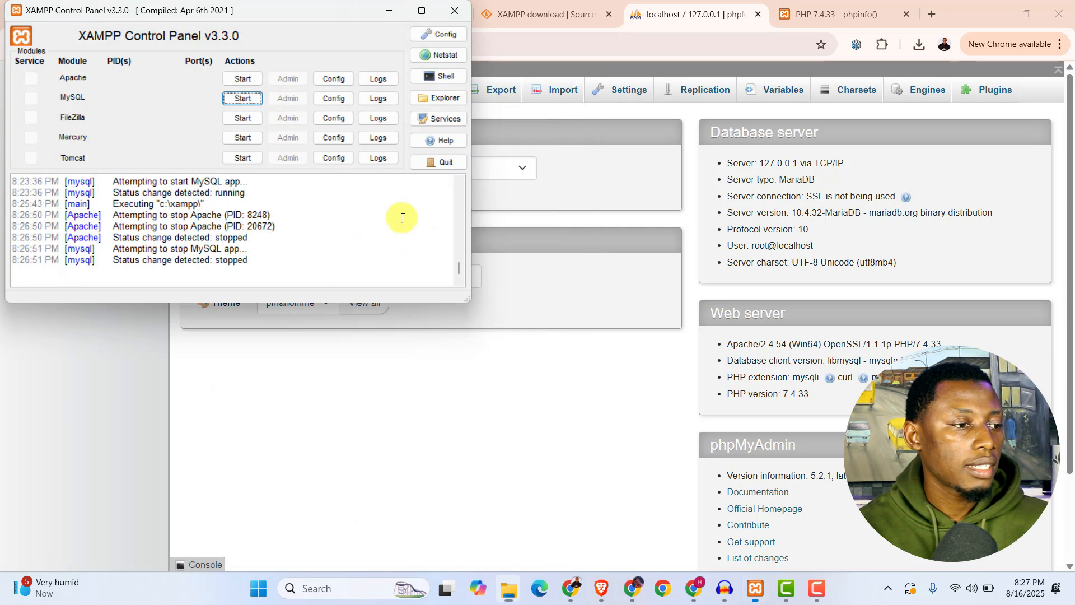
left_click(241, 79)
left_click(240, 98)
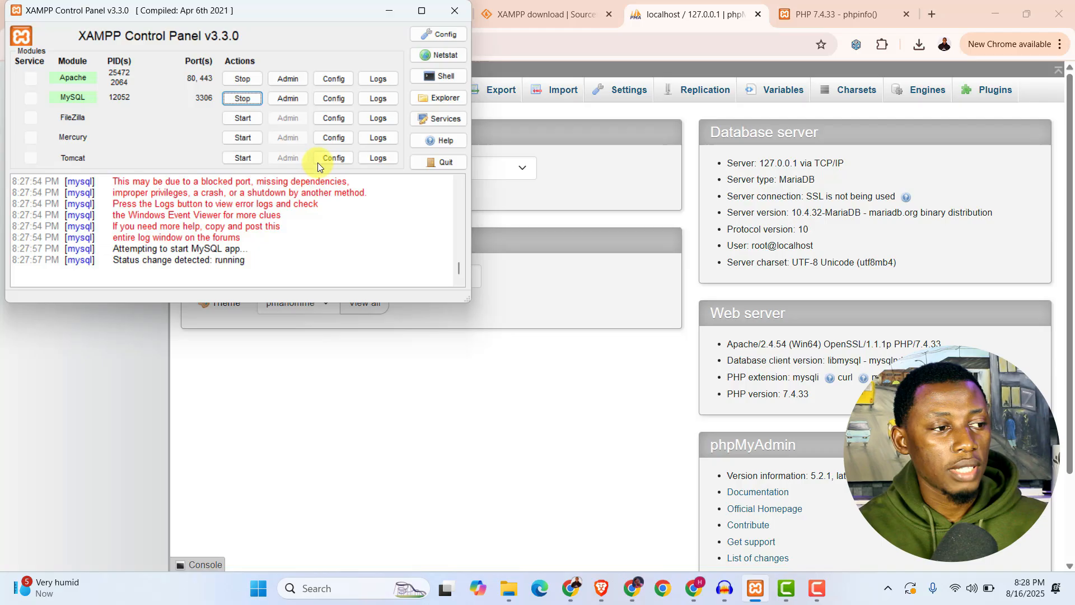
left_click(398, 16)
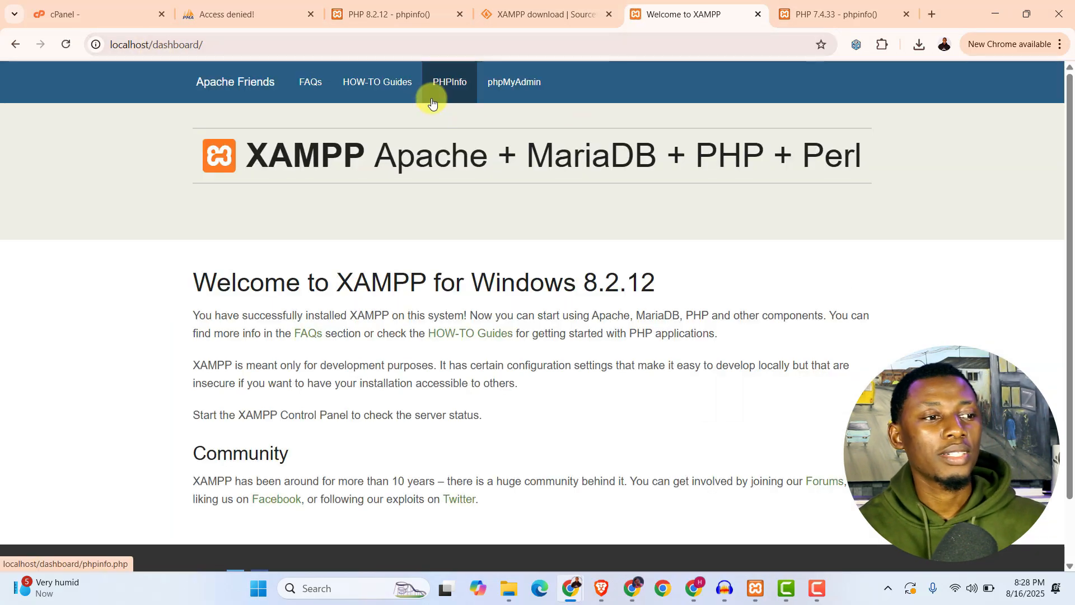
left_click(459, 83)
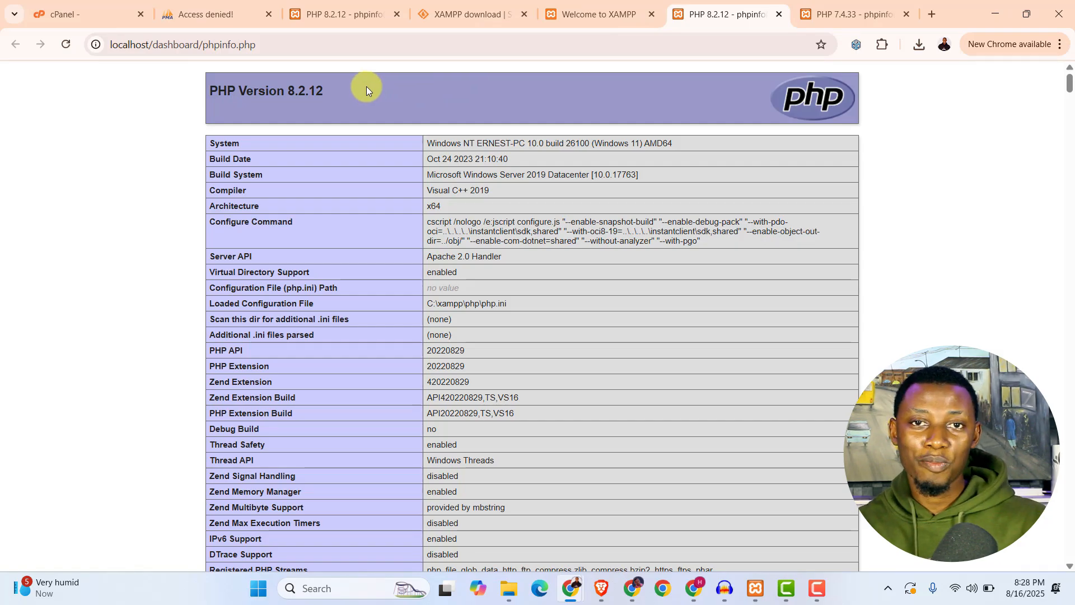
Open the XAMPP Windows folder in the SourceForge project files and look through the available version folders.
left_click(466, 12)
left_click(232, 357)
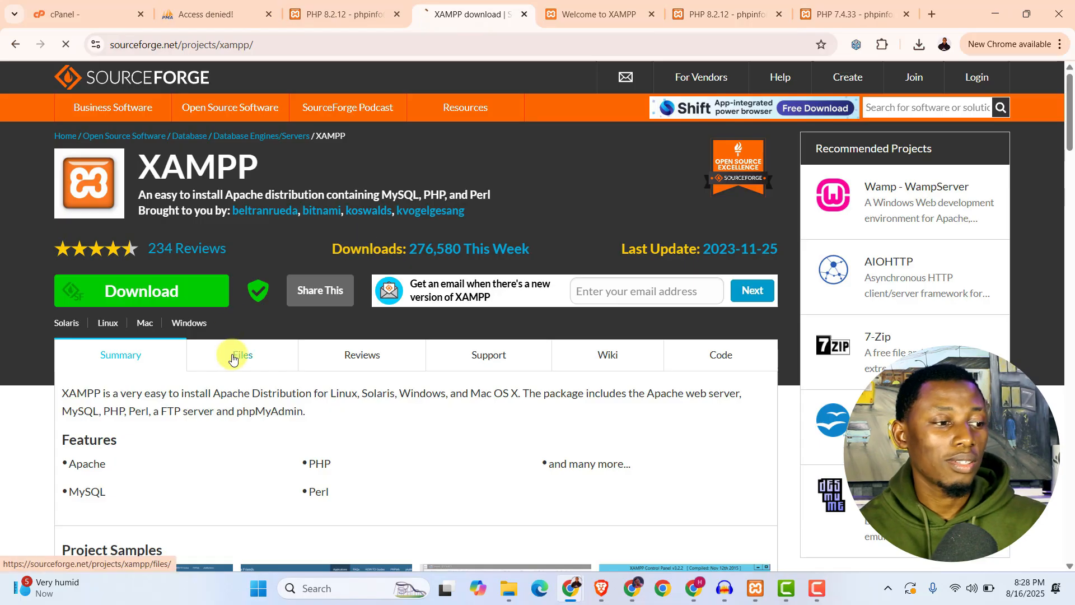
scroll(235, 358, "down", 2)
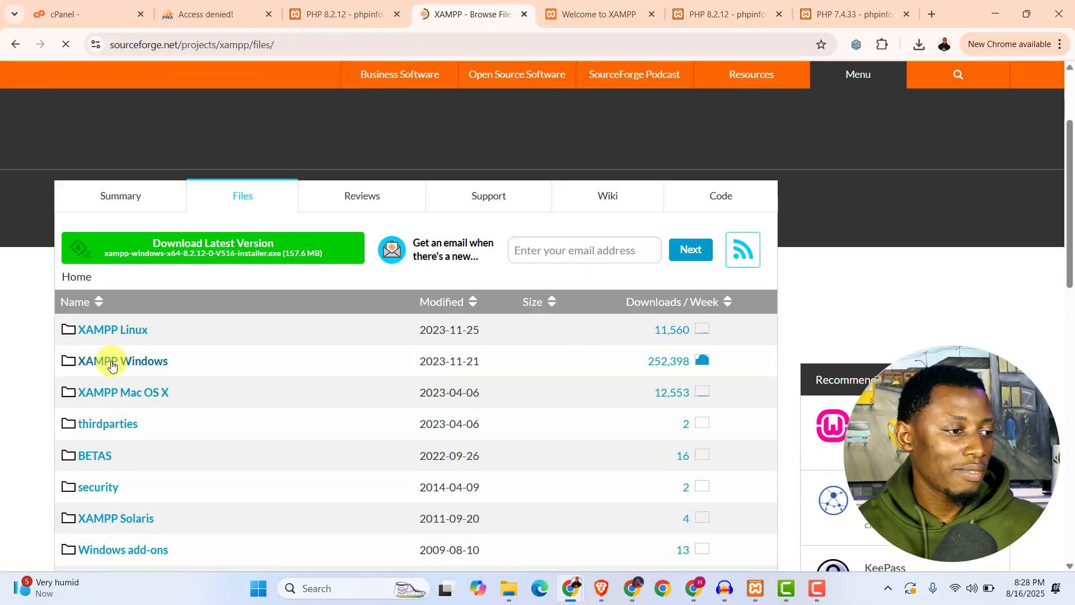
left_click(171, 353)
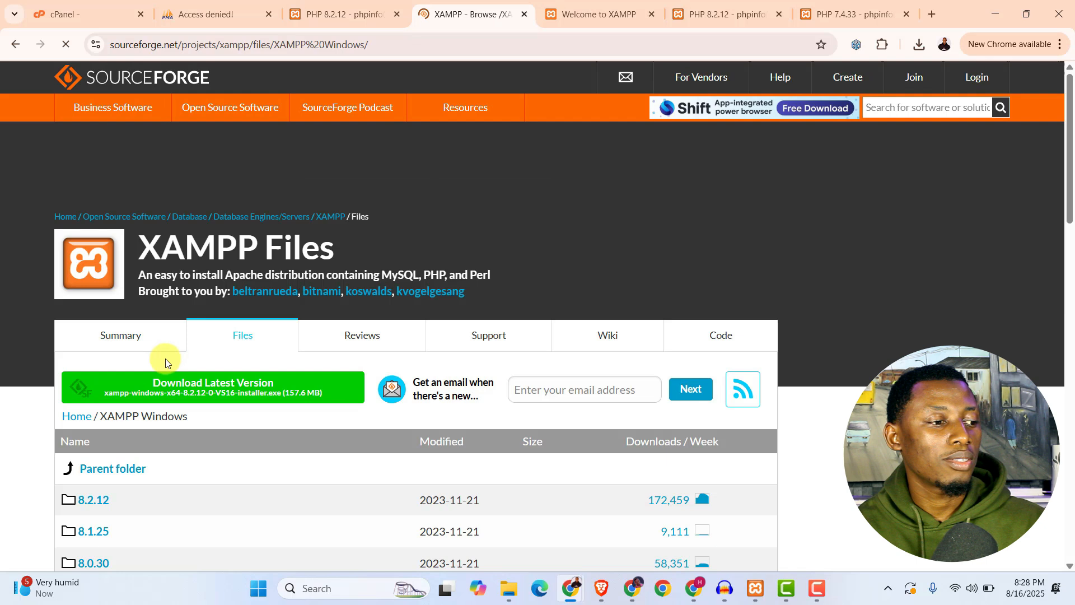
scroll(144, 412, "down", 7)
scroll(141, 405, "down", 3)
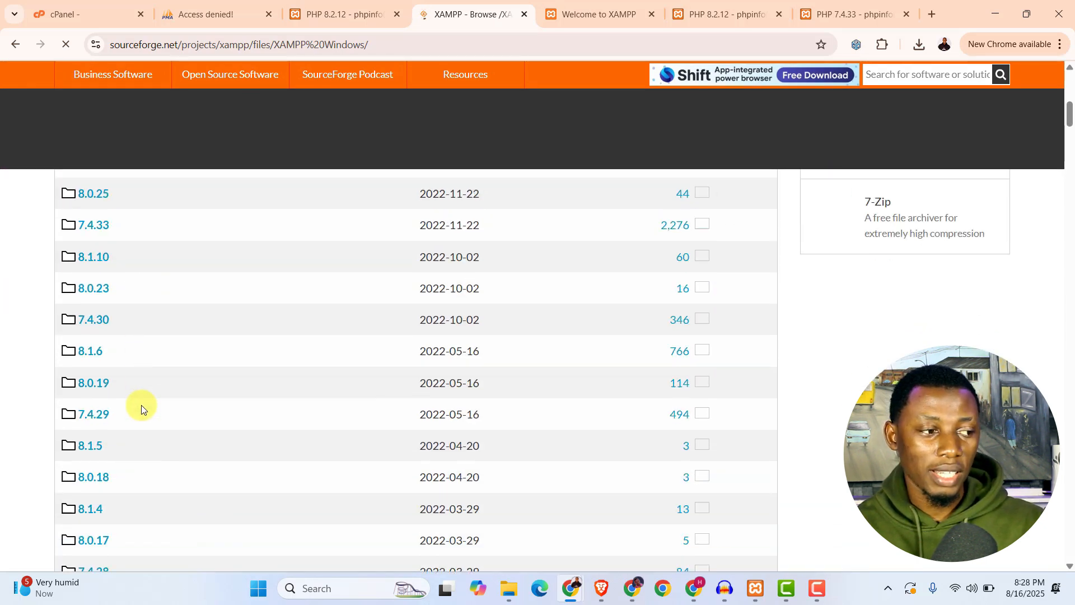
scroll(141, 404, "down", 4)
scroll(141, 407, "down", 2)
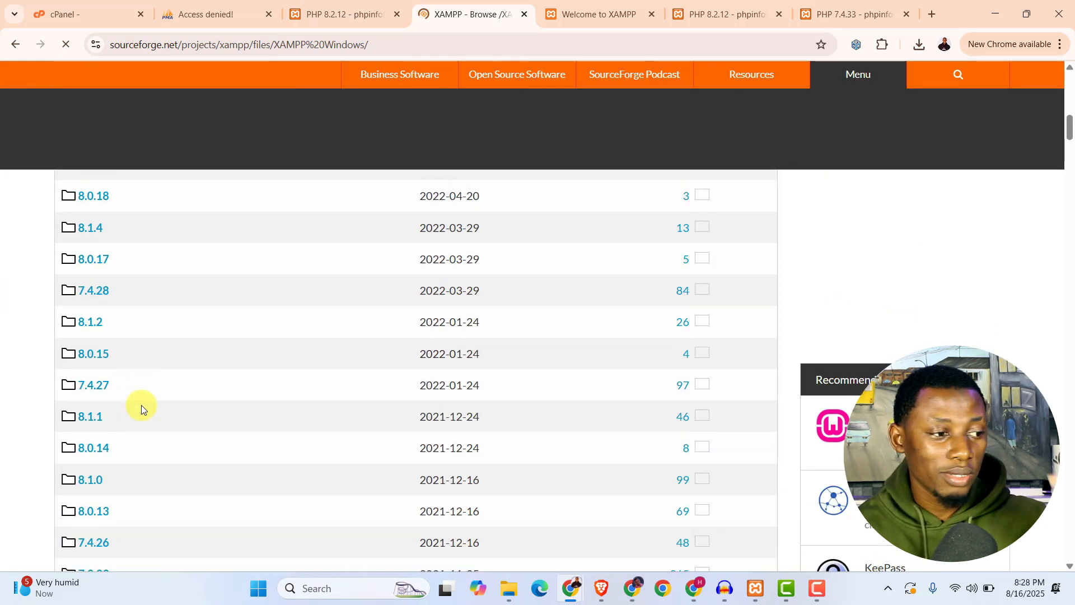
scroll(142, 408, "down", 3)
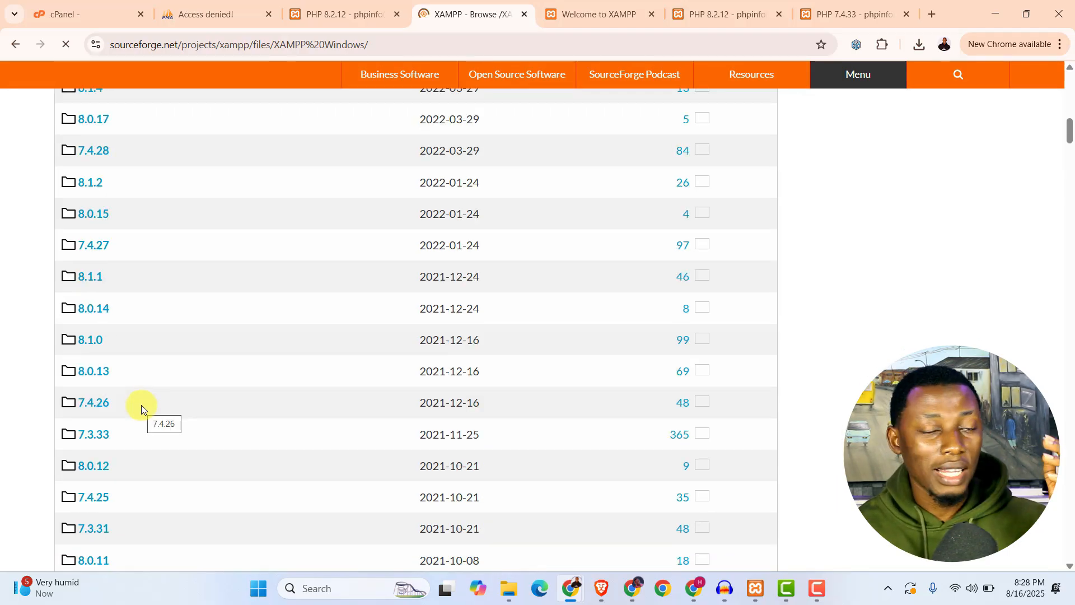
Switch to the XAMPP Control Panel, open the local xampp folder and look over its php, php_7.4, apache and apache_7.4 folders.
key("alt+Tab")
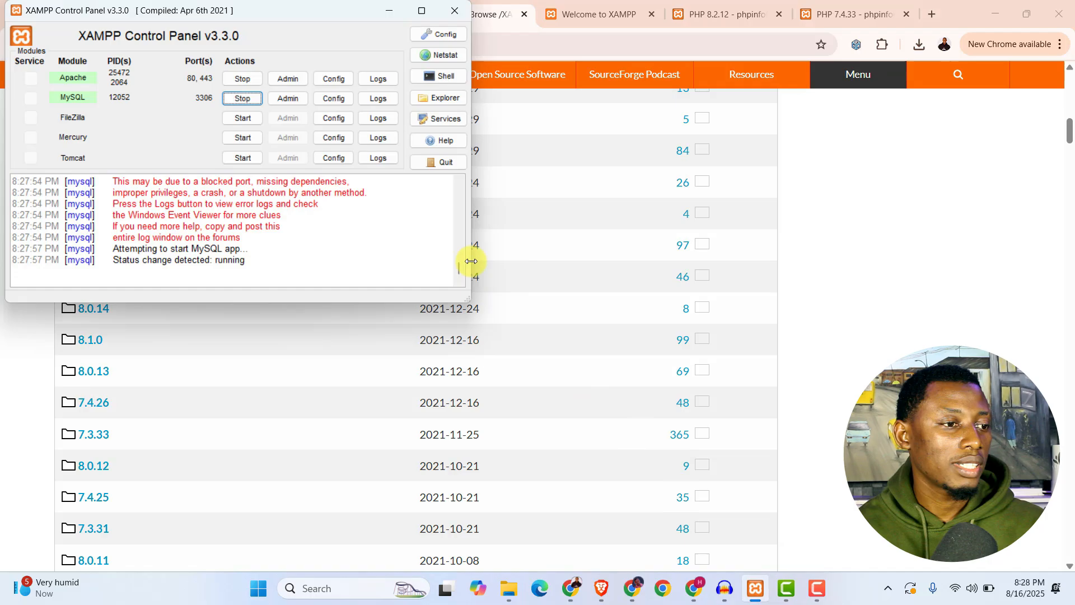
left_click(439, 97)
scroll(283, 293, "down", 5)
scroll(287, 294, "up", 3)
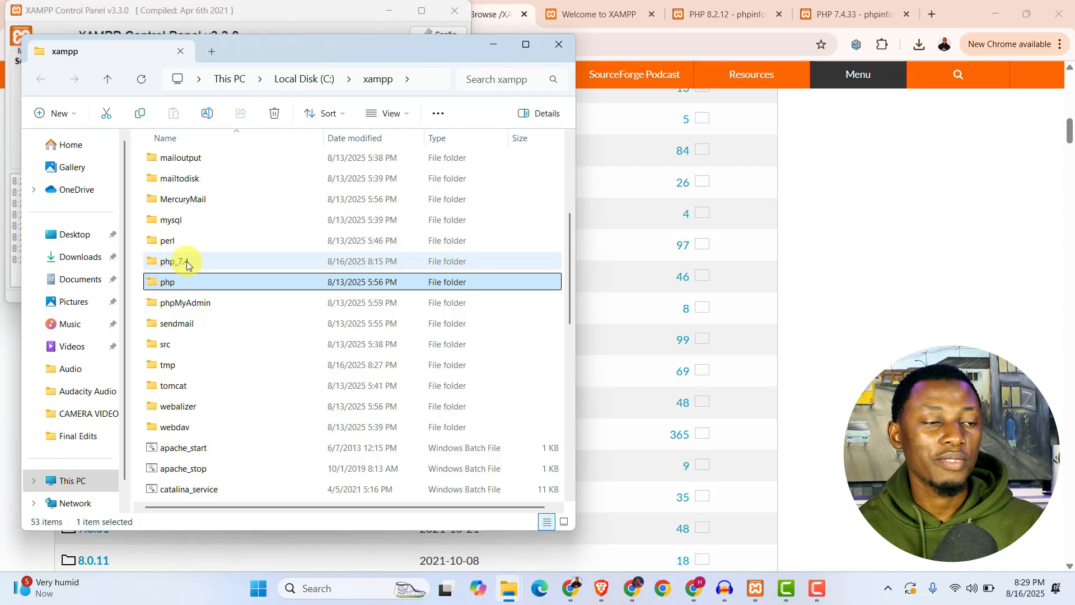
mouse_move(187, 261)
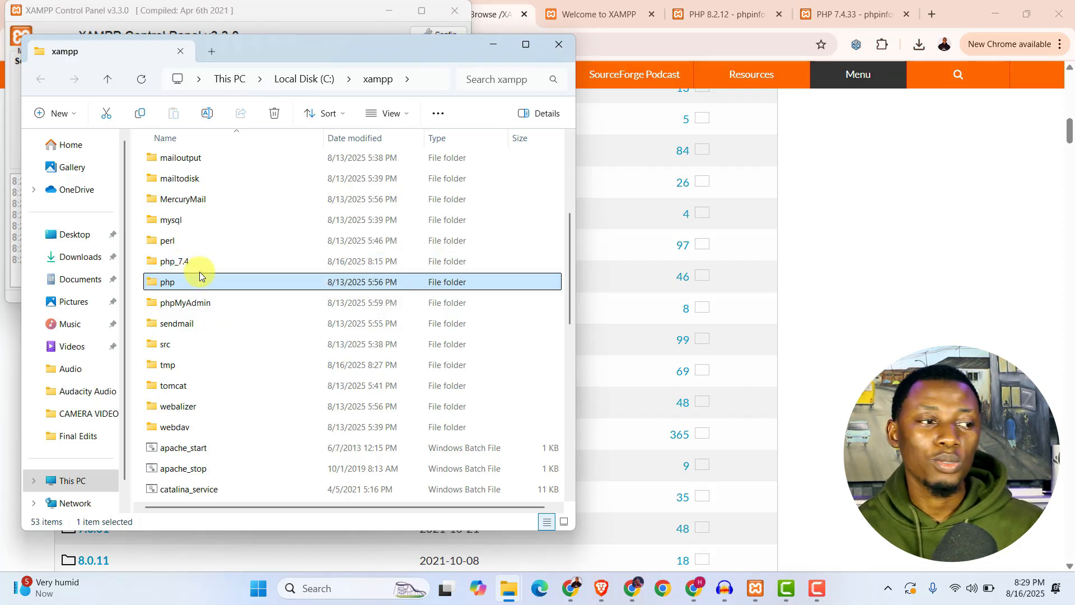
scroll(225, 295, "up", 4)
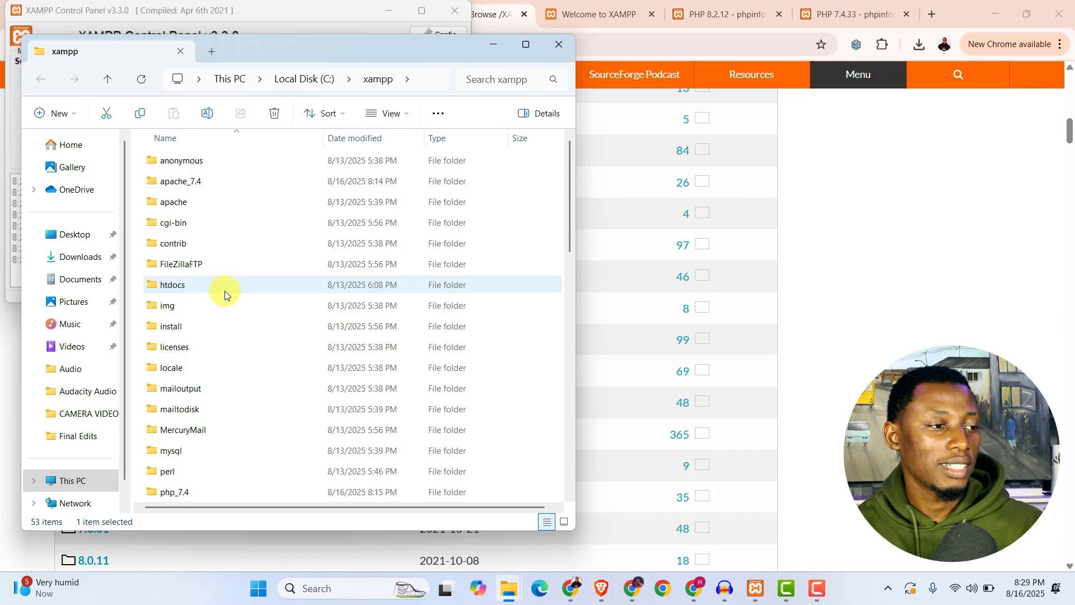